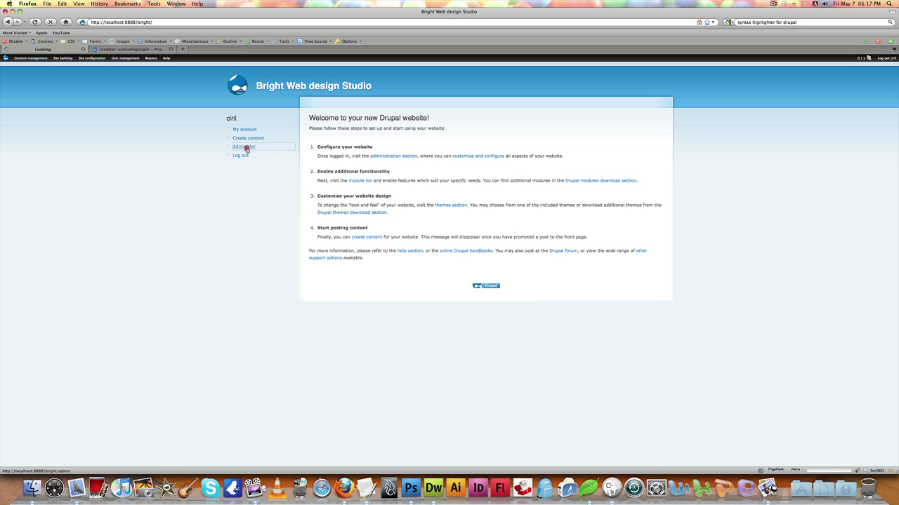
Open the CKEditor configuration page from the site's administration section
{"action": "left_click", "coordinate": [245, 148]}
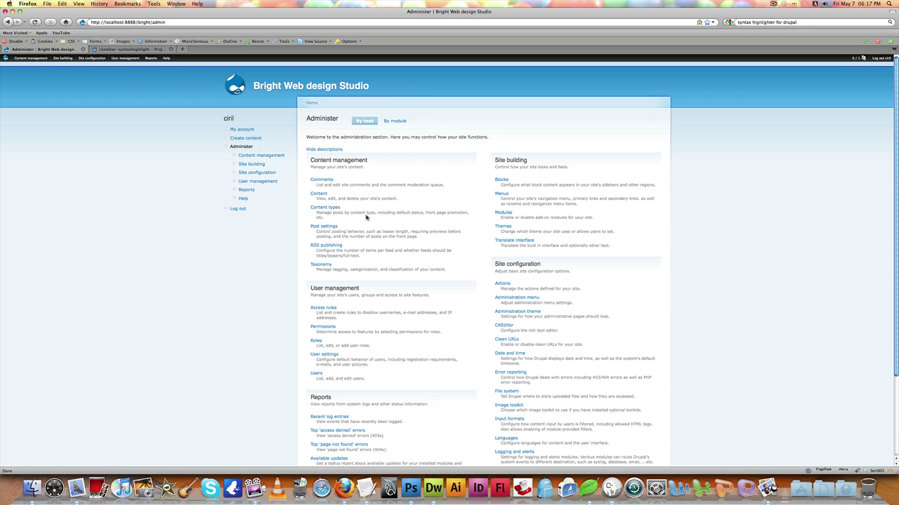
{"action": "scroll", "coordinate": [365, 217], "scroll_direction": "down", "scroll_amount": 2}
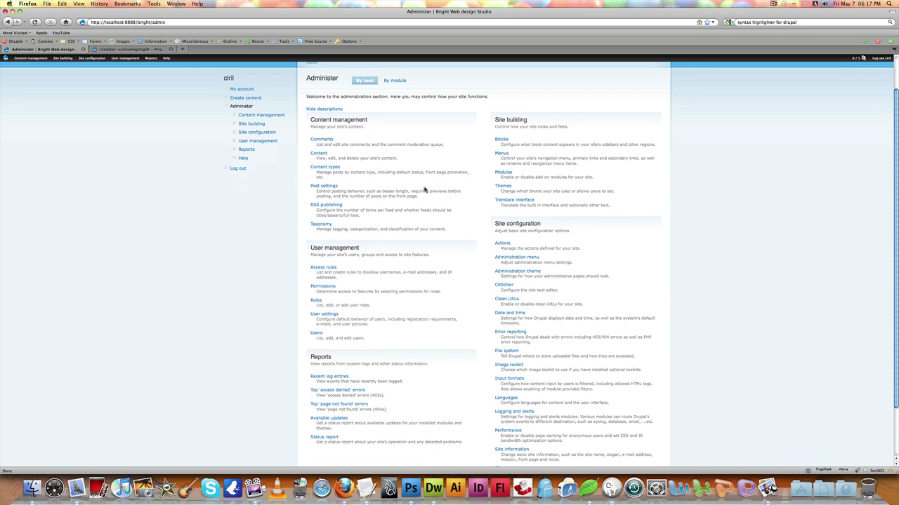
{"action": "scroll", "coordinate": [425, 190], "scroll_direction": "down", "scroll_amount": 1}
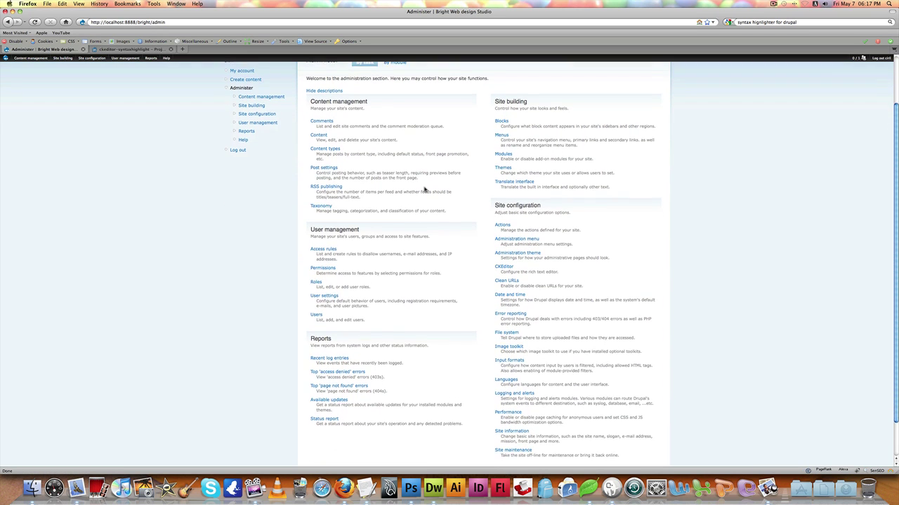
{"action": "left_click", "coordinate": [504, 263]}
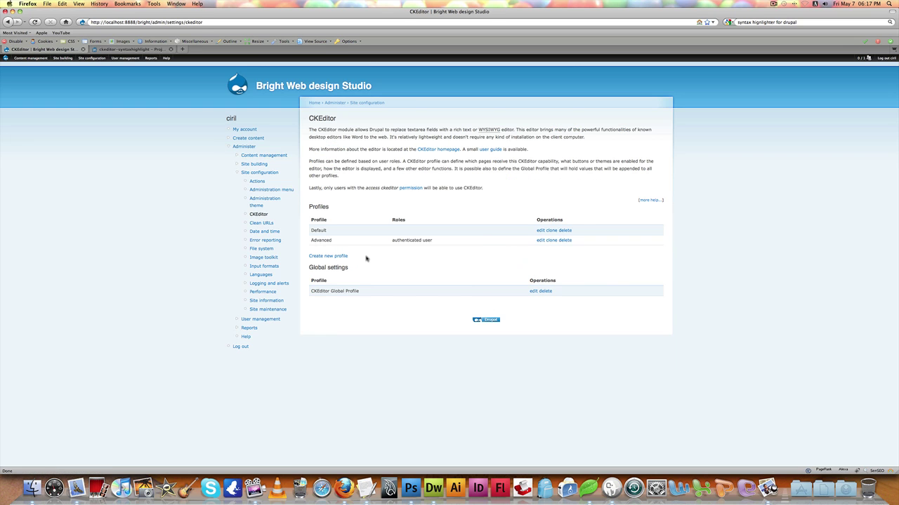
Set the Advanced profile's toolbar to Basic, save the profile, and view the editor in a new ページ form
{"action": "left_click", "coordinate": [539, 240]}
{"action": "left_click", "coordinate": [327, 225]}
{"action": "scroll", "coordinate": [351, 211], "scroll_direction": "down", "scroll_amount": 3}
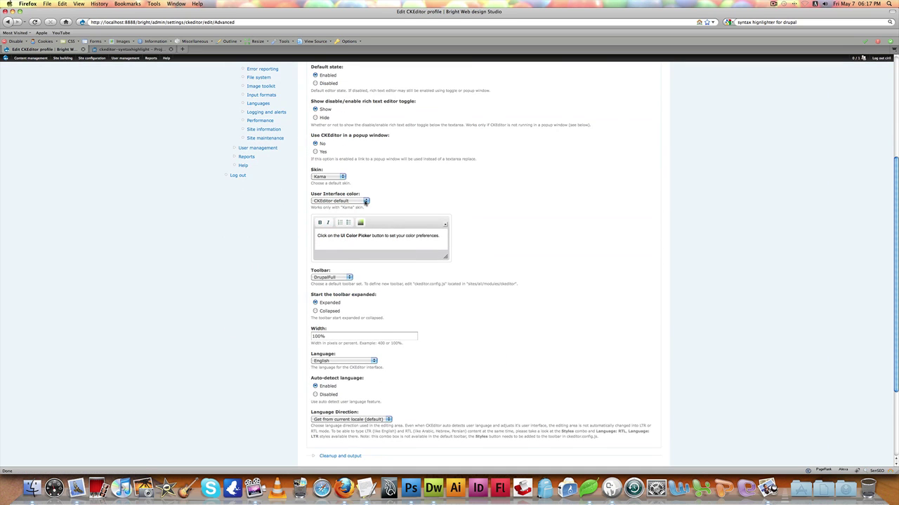
{"action": "left_click", "coordinate": [343, 231]}
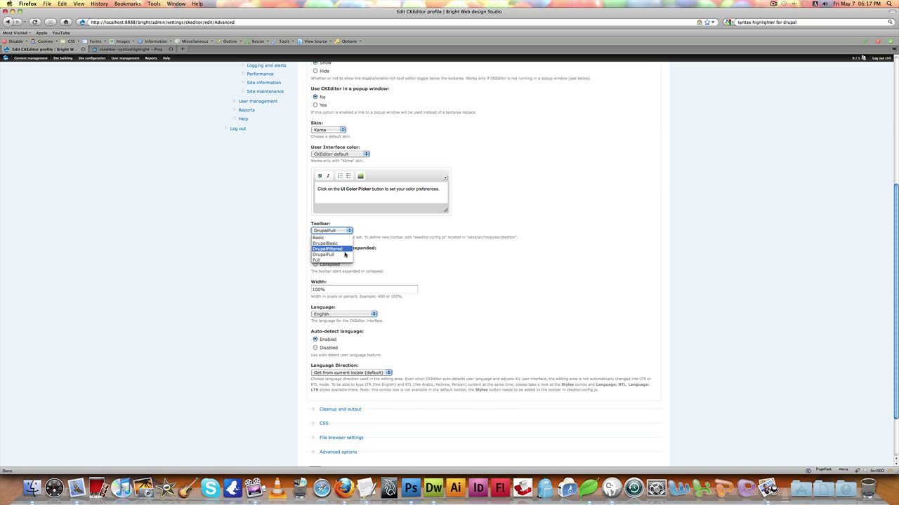
{"action": "left_click", "coordinate": [320, 238]}
{"action": "scroll", "coordinate": [443, 242], "scroll_direction": "down", "scroll_amount": 2}
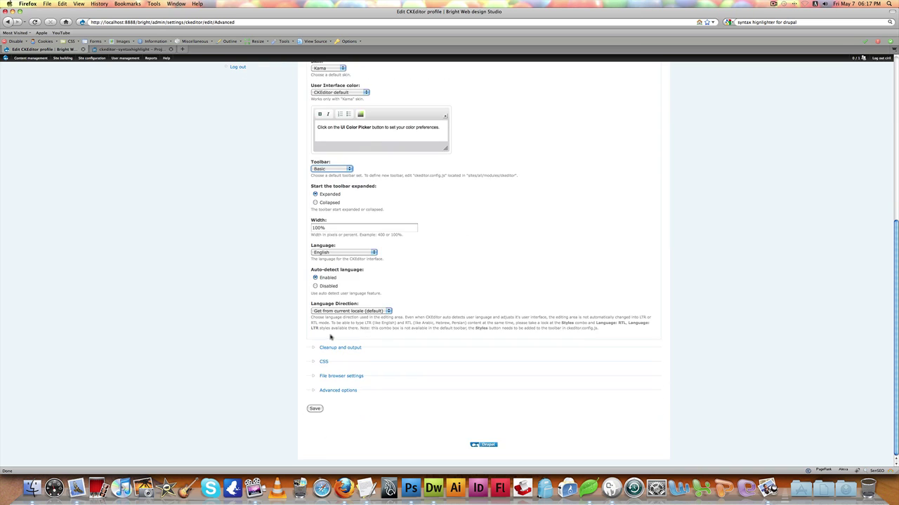
{"action": "left_click", "coordinate": [314, 408]}
{"action": "left_click", "coordinate": [247, 139]}
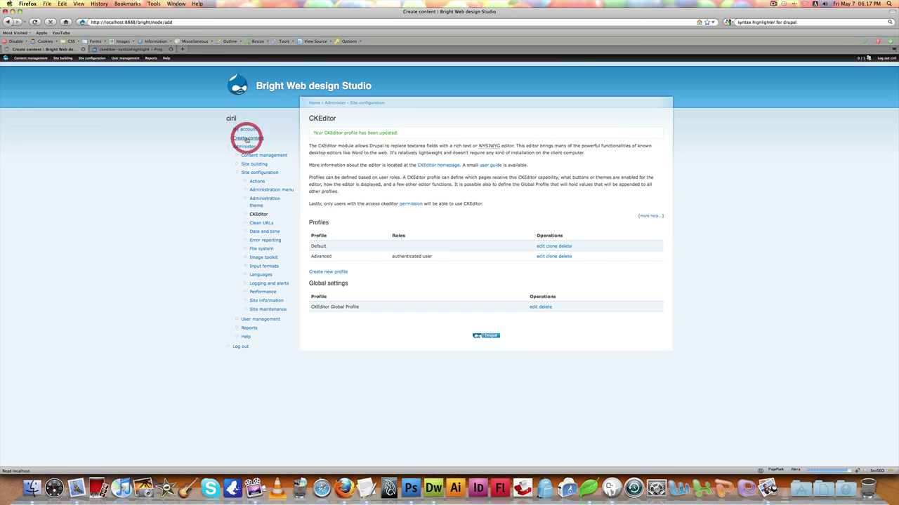
{"action": "left_click", "coordinate": [322, 156]}
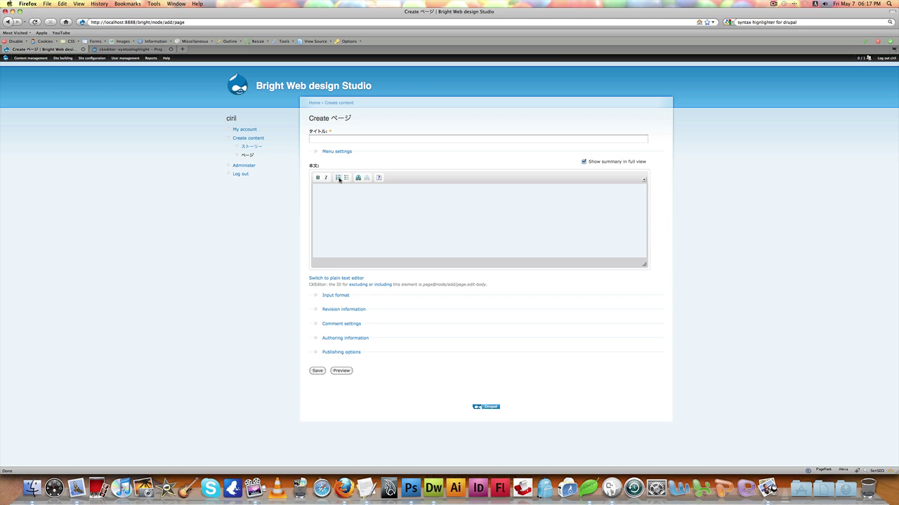
Edit the Advanced CKEditor profile's appearance to use the DrupalBasic toolbar and save the profile
{"action": "left_click", "coordinate": [244, 166]}
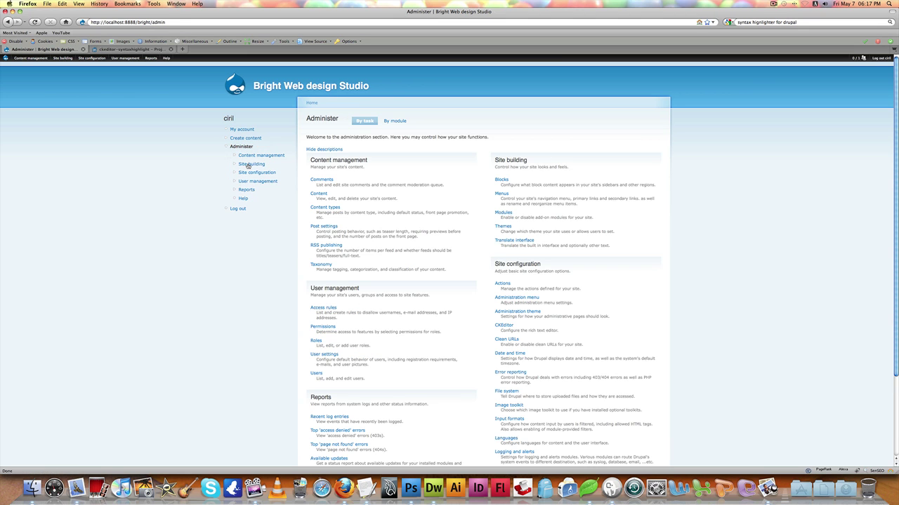
{"action": "left_click", "coordinate": [506, 325]}
{"action": "left_click", "coordinate": [538, 237]}
{"action": "left_click", "coordinate": [337, 223]}
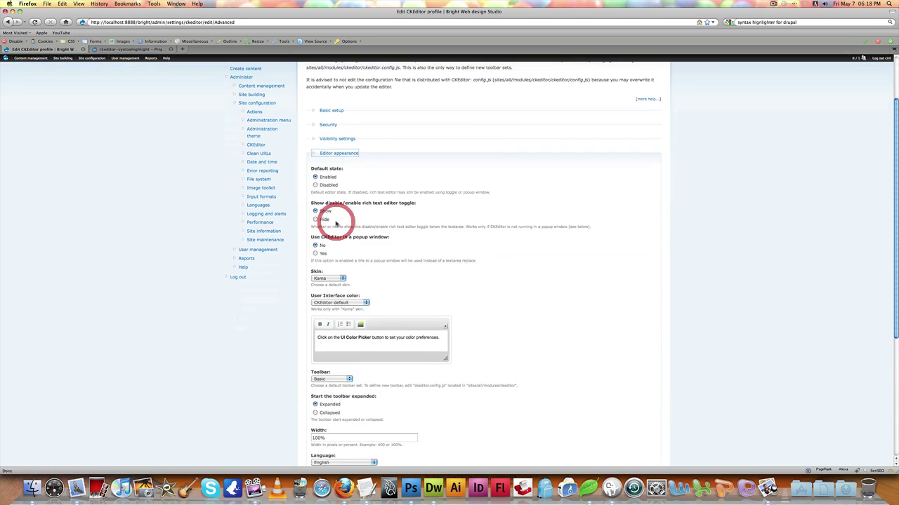
{"action": "scroll", "coordinate": [337, 223], "scroll_direction": "down", "scroll_amount": 3}
{"action": "left_click", "coordinate": [345, 277]}
{"action": "left_click", "coordinate": [333, 292]}
{"action": "scroll", "coordinate": [417, 295], "scroll_direction": "down", "scroll_amount": 3}
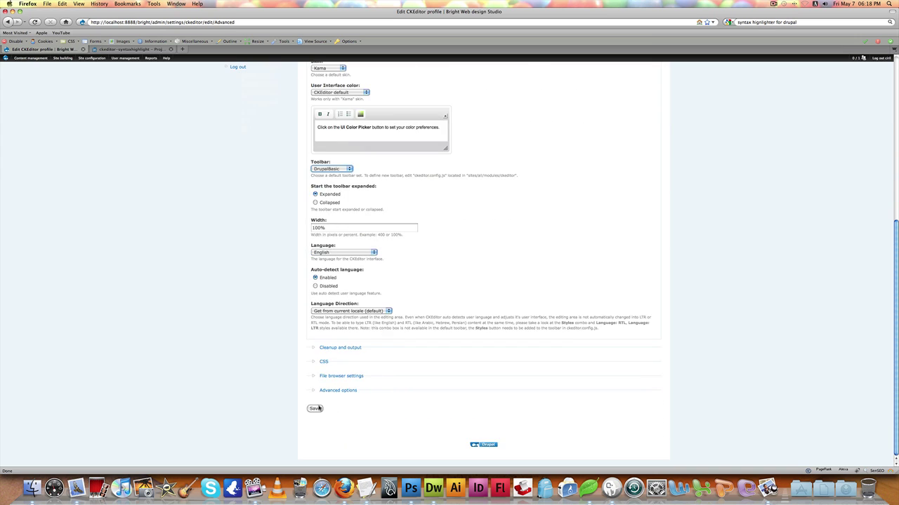
{"action": "left_click", "coordinate": [317, 407]}
Examine the editor toolbar in a new ページ form, including its Image Properties dialog, and close the dialog
{"action": "left_click", "coordinate": [245, 138]}
{"action": "left_click", "coordinate": [321, 153]}
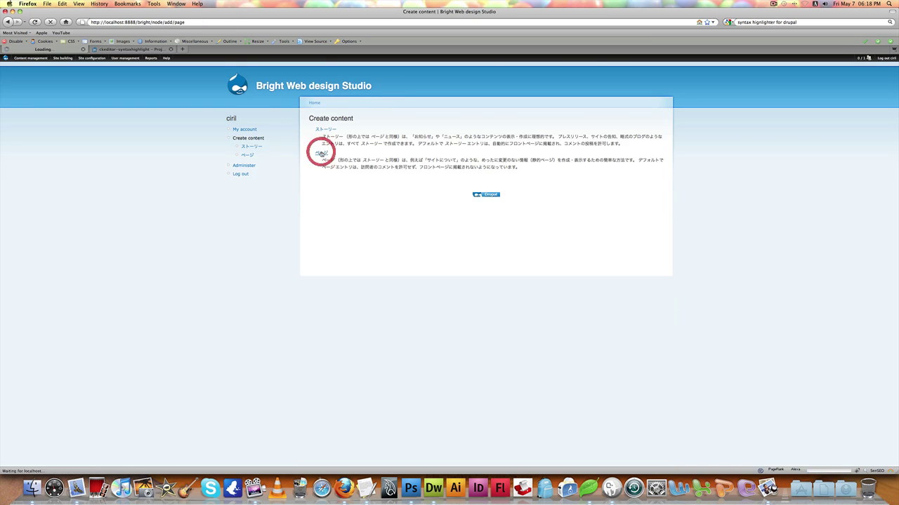
{"action": "left_click", "coordinate": [411, 178]}
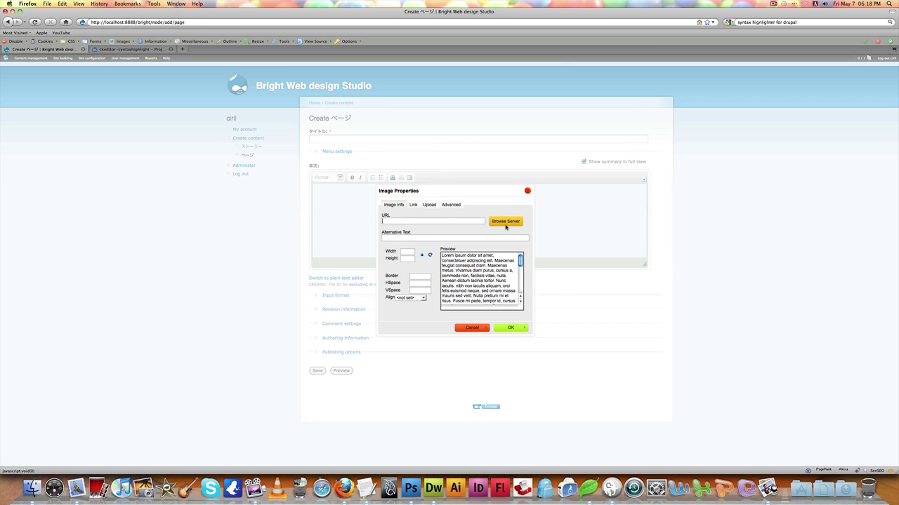
{"action": "left_click", "coordinate": [527, 191]}
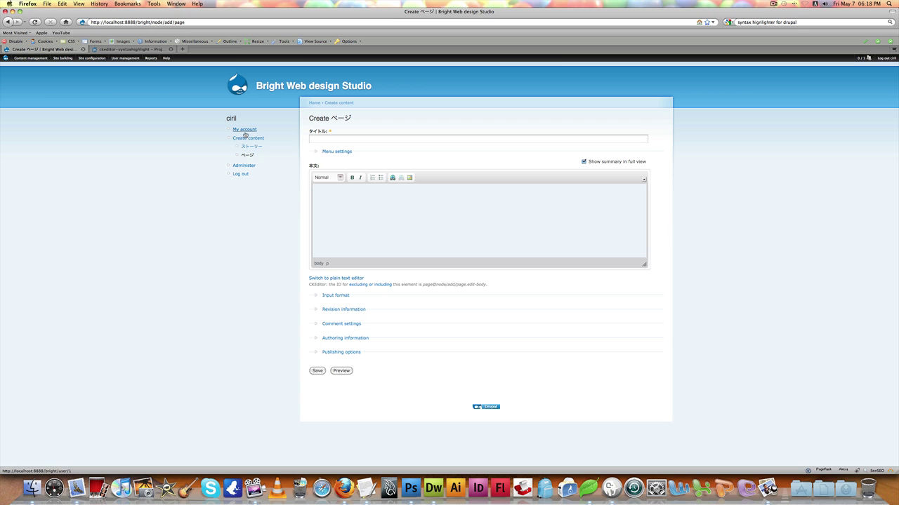
Return to the CKEditor profiles, switch the Advanced profile's toolbar to DrupalFiltered, and save it
{"action": "left_click", "coordinate": [247, 138]}
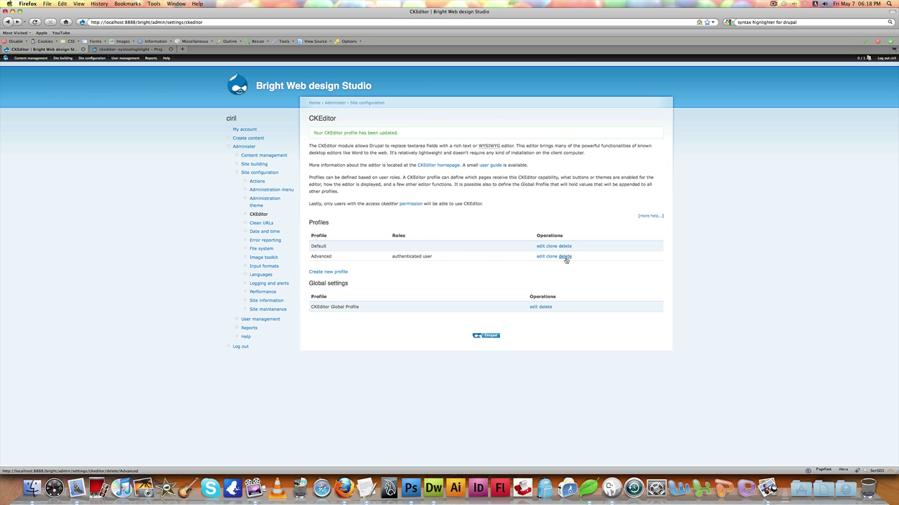
{"action": "left_click", "coordinate": [541, 255]}
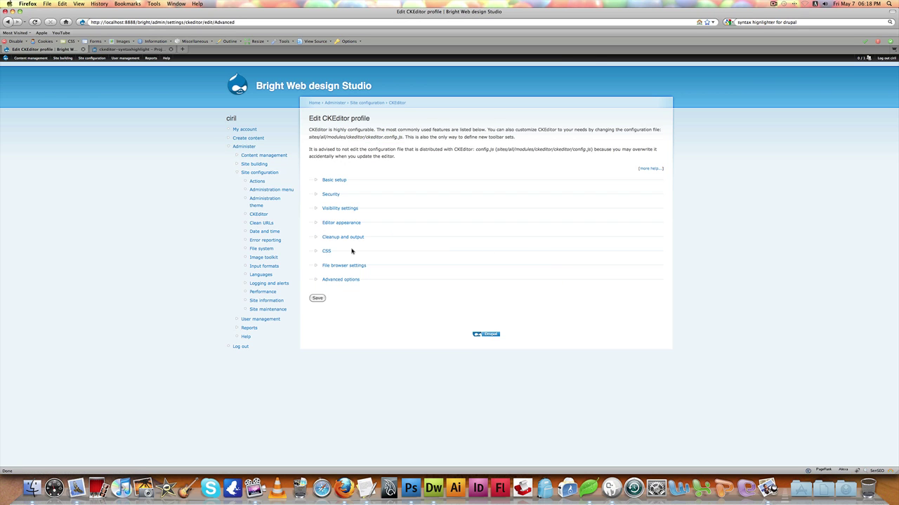
{"action": "left_click", "coordinate": [351, 222]}
{"action": "left_click", "coordinate": [341, 277]}
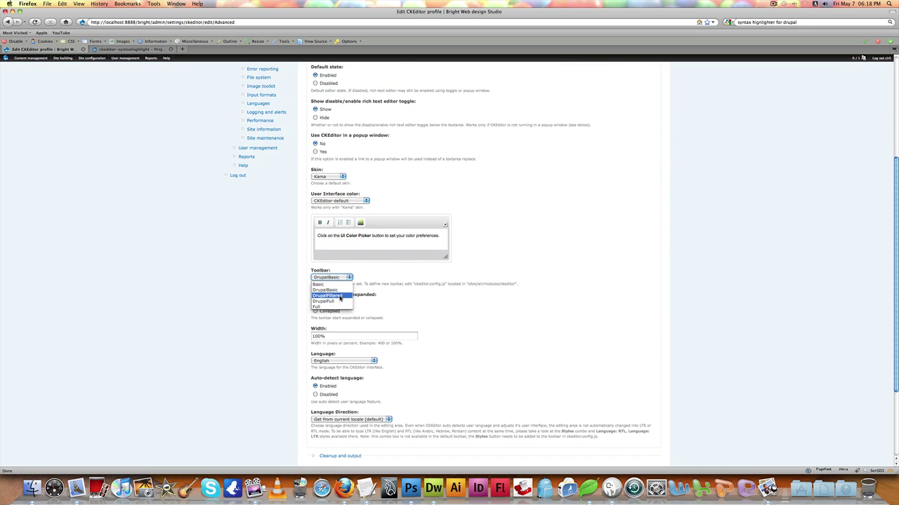
{"action": "left_click", "coordinate": [335, 292]}
{"action": "scroll", "coordinate": [375, 291], "scroll_direction": "down", "scroll_amount": 4}
{"action": "left_click", "coordinate": [316, 408]}
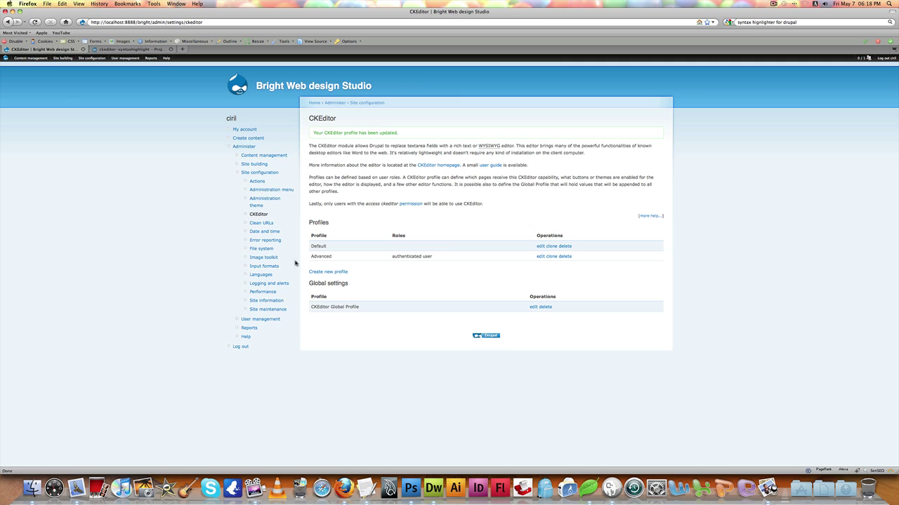
Examine the editor toolbar in a new ページ form, including its Flash insertion dialog, and close the dialog
{"action": "left_click", "coordinate": [251, 139]}
{"action": "left_click", "coordinate": [325, 154]}
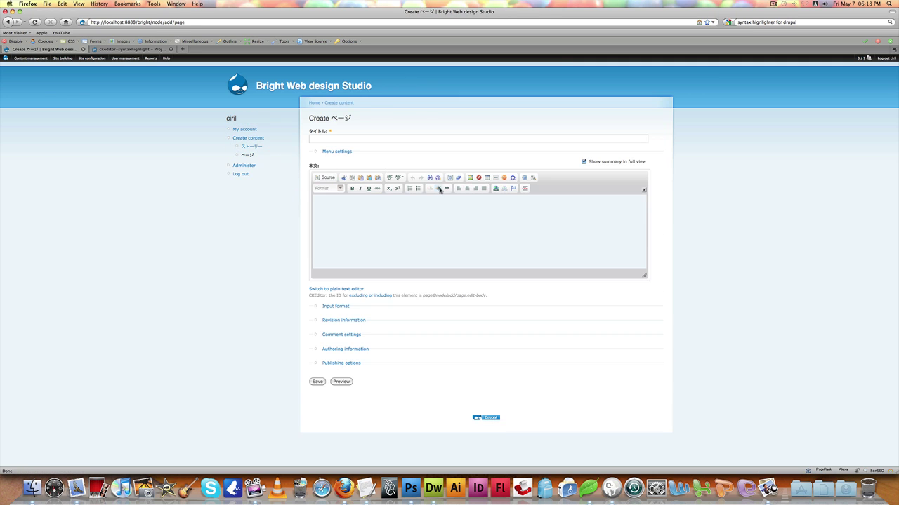
{"action": "left_click", "coordinate": [479, 178]}
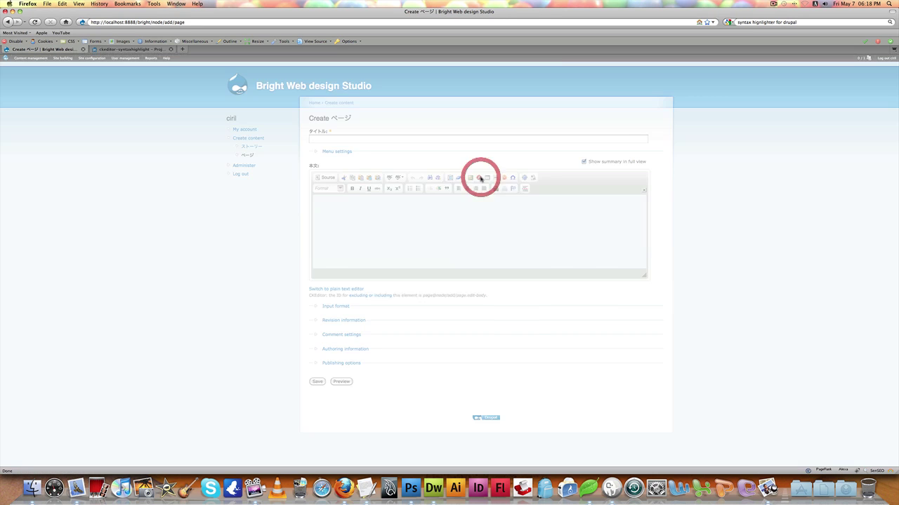
{"action": "left_click", "coordinate": [527, 191]}
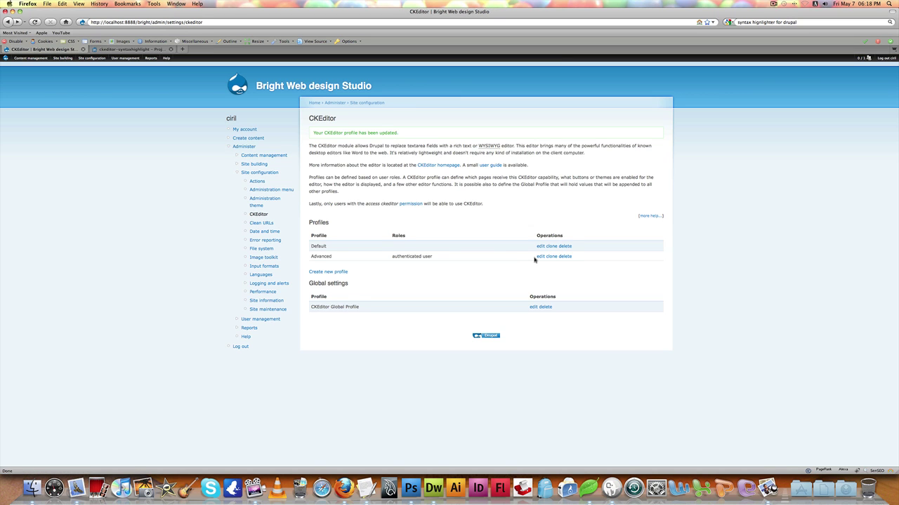
Change the Advanced CKEditor profile's toolbar to DrupalFull and save the profile
{"action": "left_click", "coordinate": [536, 257]}
{"action": "left_click", "coordinate": [332, 223]}
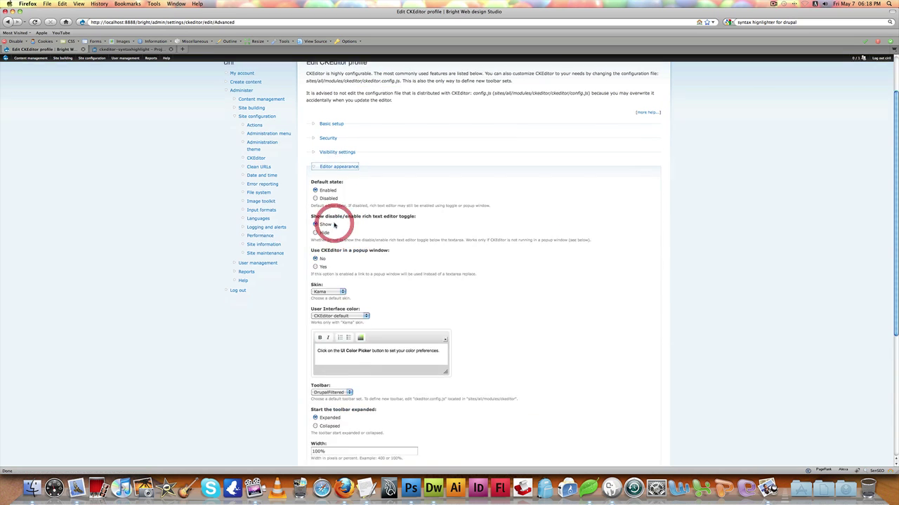
{"action": "scroll", "coordinate": [330, 253], "scroll_direction": "down", "scroll_amount": 3}
{"action": "left_click", "coordinate": [330, 277]}
{"action": "left_click", "coordinate": [341, 300]}
{"action": "scroll", "coordinate": [330, 330], "scroll_direction": "down", "scroll_amount": 3}
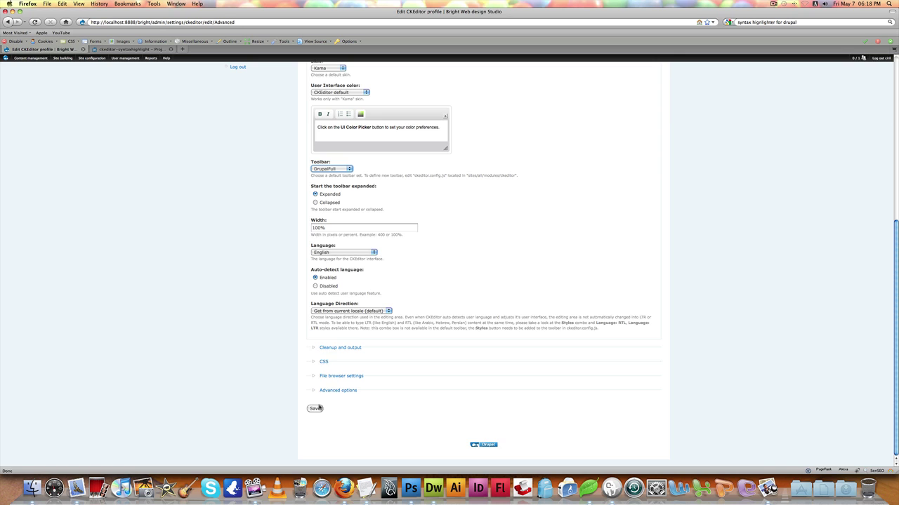
{"action": "left_click", "coordinate": [315, 408]}
Examine the text colour, size, font, format and background colour choices of the editor in a new ページ form
{"action": "left_click", "coordinate": [250, 137]}
{"action": "left_click", "coordinate": [247, 154]}
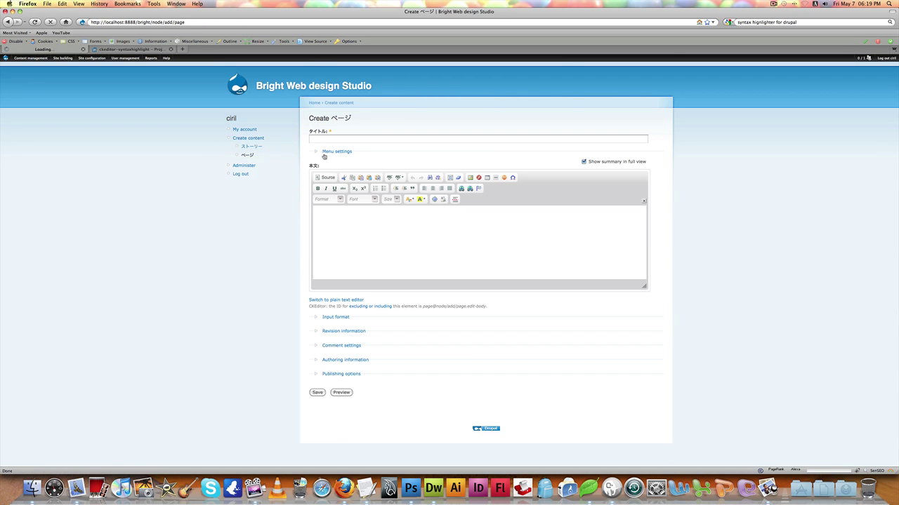
{"action": "left_click", "coordinate": [414, 200]}
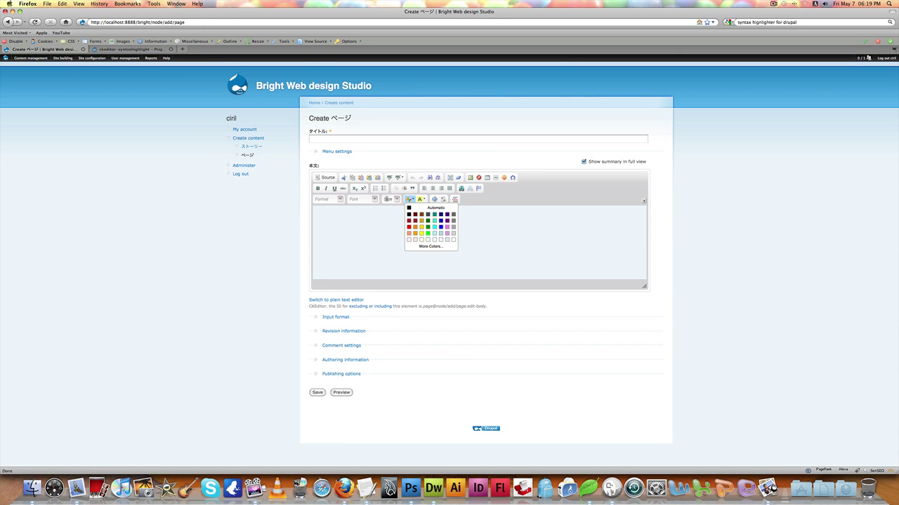
{"action": "left_click", "coordinate": [396, 200]}
{"action": "left_click", "coordinate": [362, 199]}
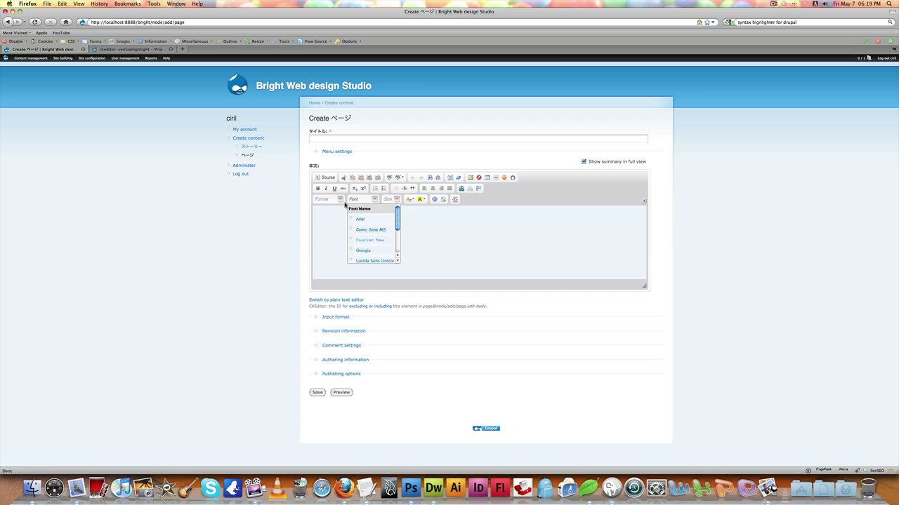
{"action": "left_click", "coordinate": [328, 200]}
{"action": "left_click", "coordinate": [422, 200]}
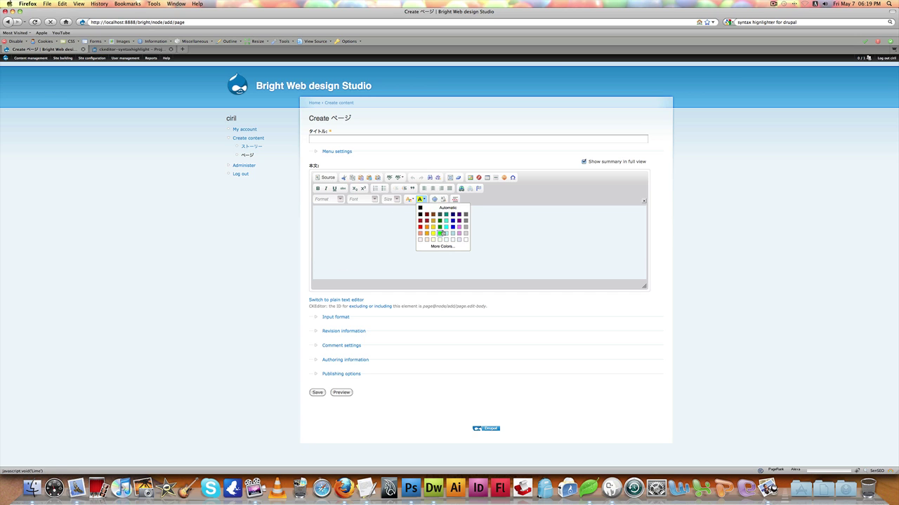
Return to the CKEditor profiles, set the Advanced profile's toolbar to Full, and save it
{"action": "left_click", "coordinate": [248, 137]}
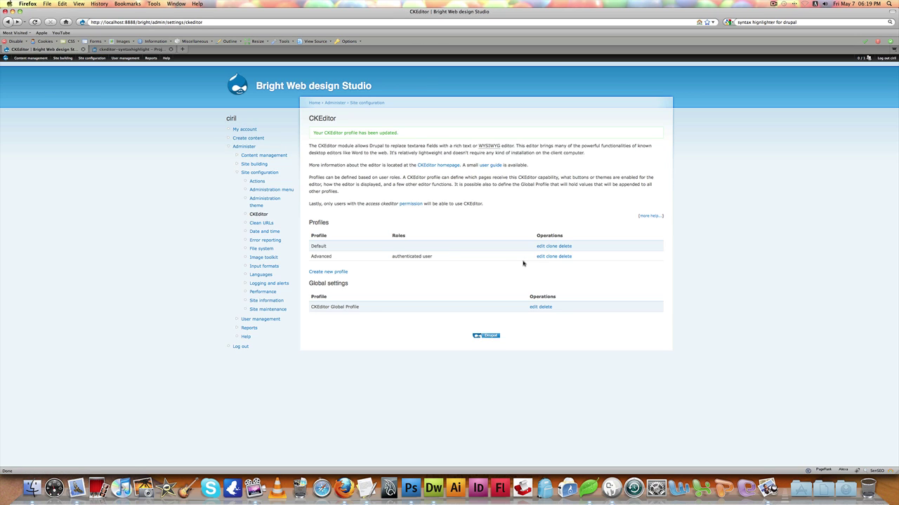
{"action": "left_click", "coordinate": [538, 256]}
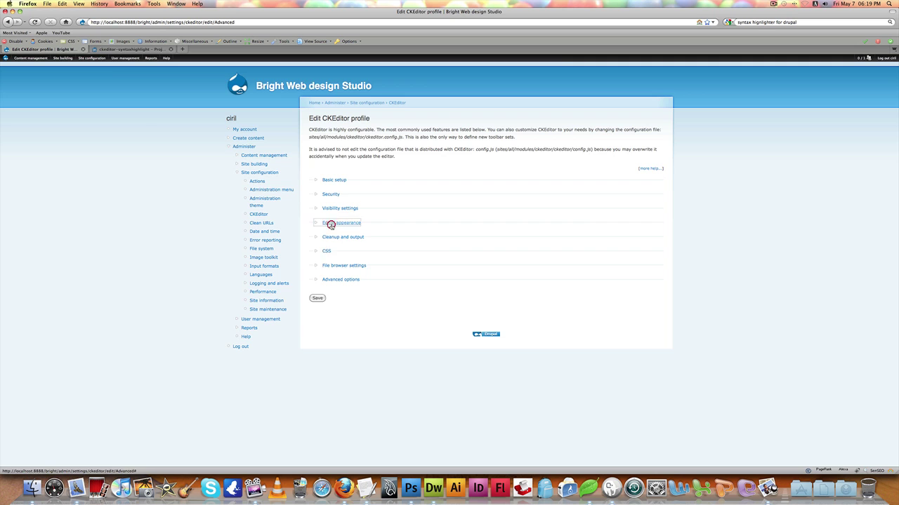
{"action": "left_click", "coordinate": [329, 222]}
{"action": "left_click", "coordinate": [342, 278]}
{"action": "left_click", "coordinate": [330, 307]}
{"action": "scroll", "coordinate": [323, 361], "scroll_direction": "down", "scroll_amount": 3}
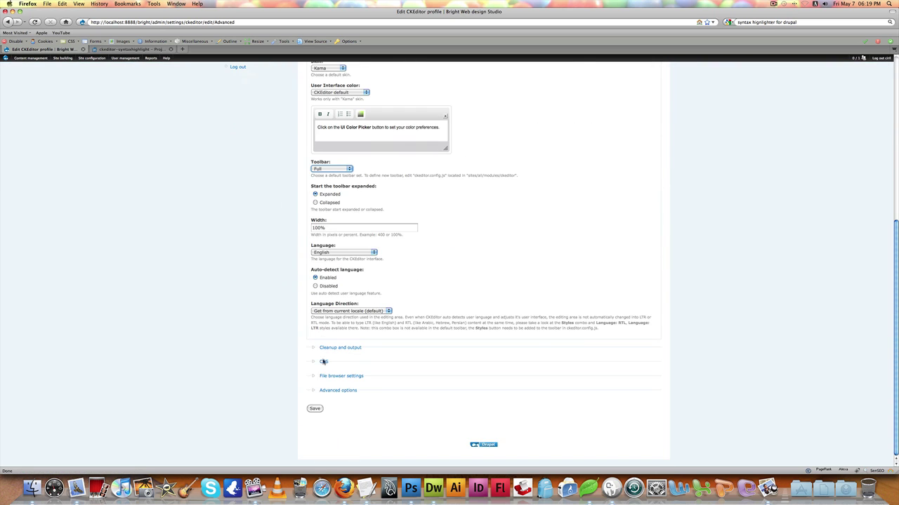
{"action": "left_click", "coordinate": [316, 409]}
Open a new ページ form, examine the editor's Form Properties dialog with its Target options, and close the dialog
{"action": "left_click", "coordinate": [249, 138]}
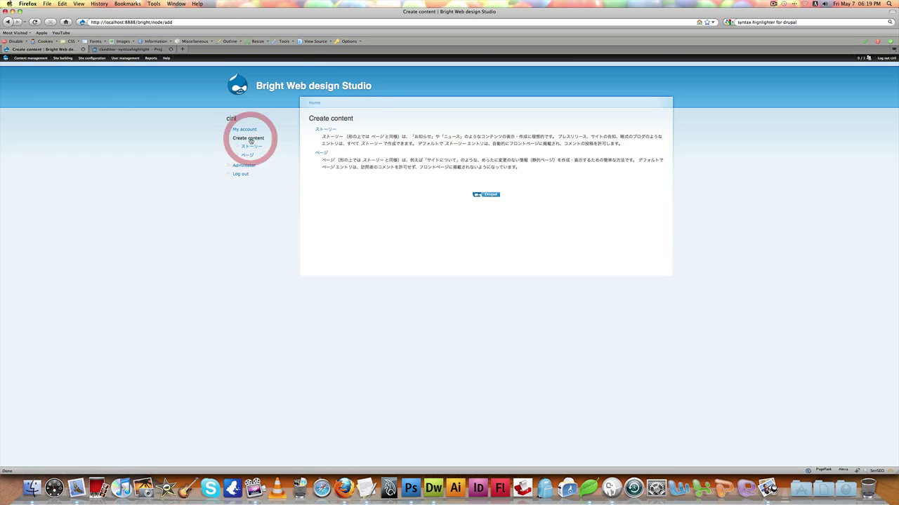
{"action": "left_click", "coordinate": [319, 152]}
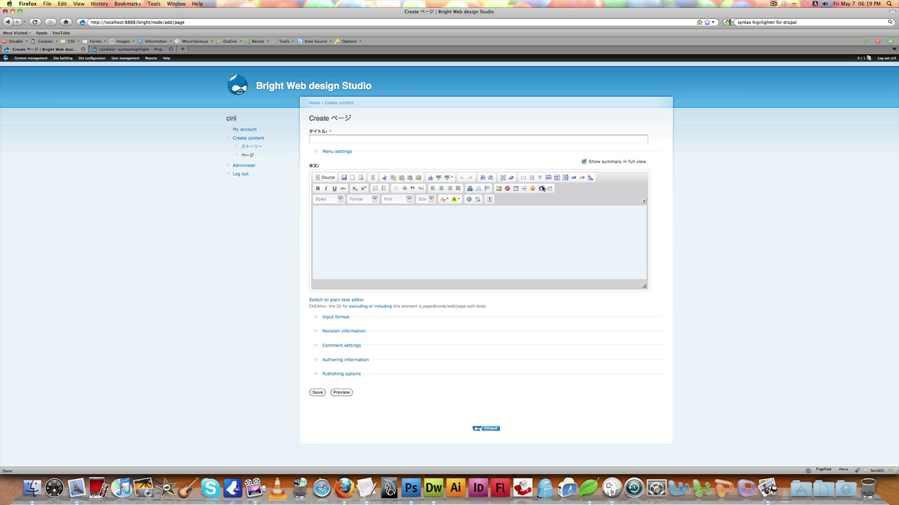
{"action": "left_click", "coordinate": [524, 178]}
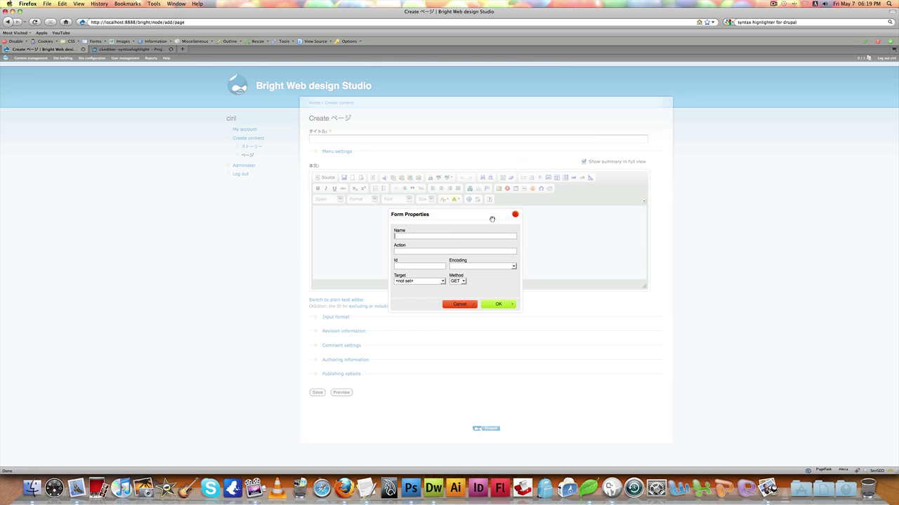
{"action": "left_click", "coordinate": [442, 281]}
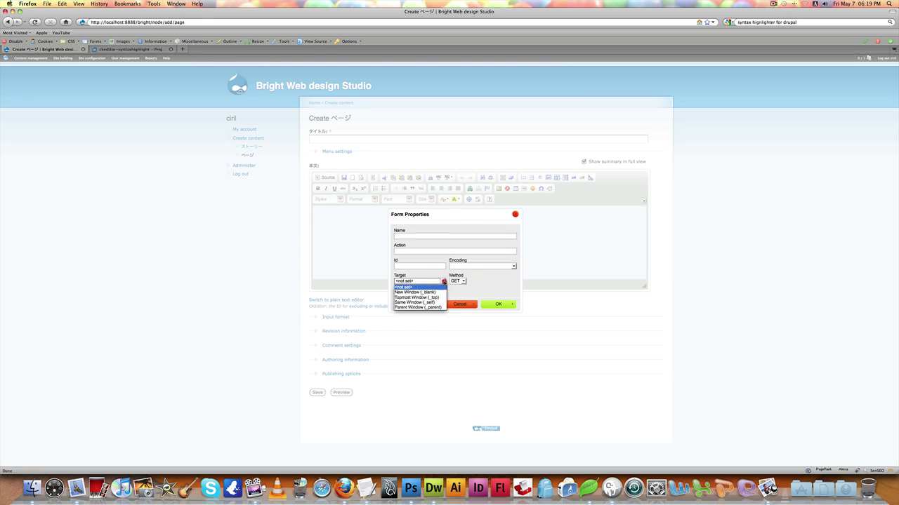
{"action": "left_click", "coordinate": [521, 253]}
{"action": "left_click", "coordinate": [514, 214]}
Examine the editor's Text Field Properties dialog with its Type options and the Hidden Field Properties dialog, closing each one
{"action": "left_click", "coordinate": [548, 178]}
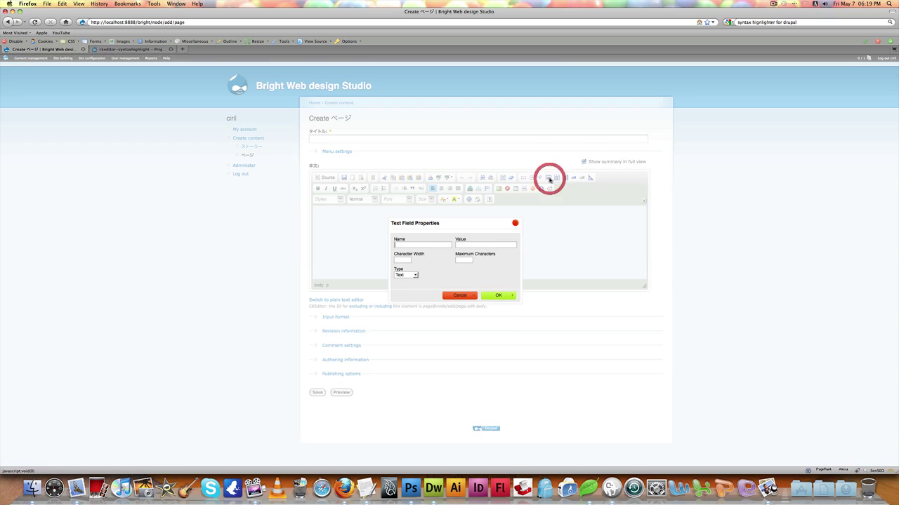
{"action": "left_click", "coordinate": [415, 276]}
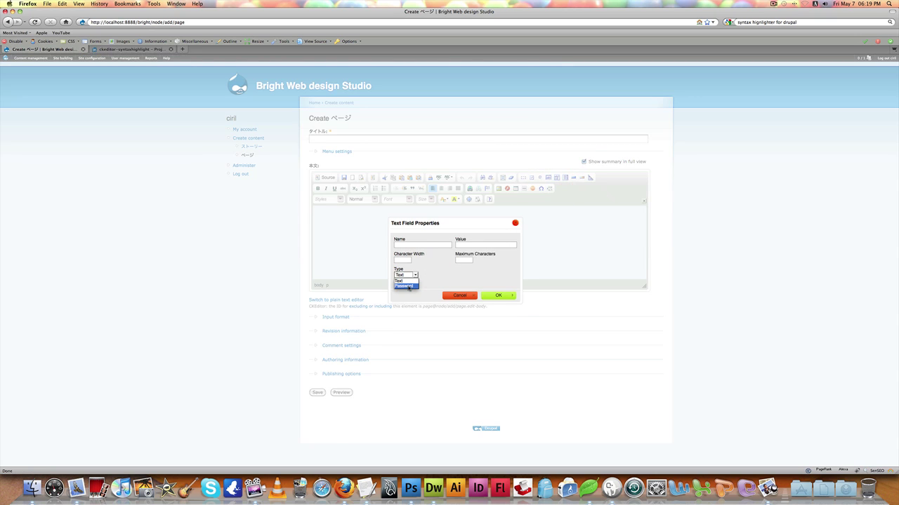
{"action": "left_click", "coordinate": [516, 224]}
{"action": "left_click", "coordinate": [514, 223]}
{"action": "left_click", "coordinate": [587, 177]}
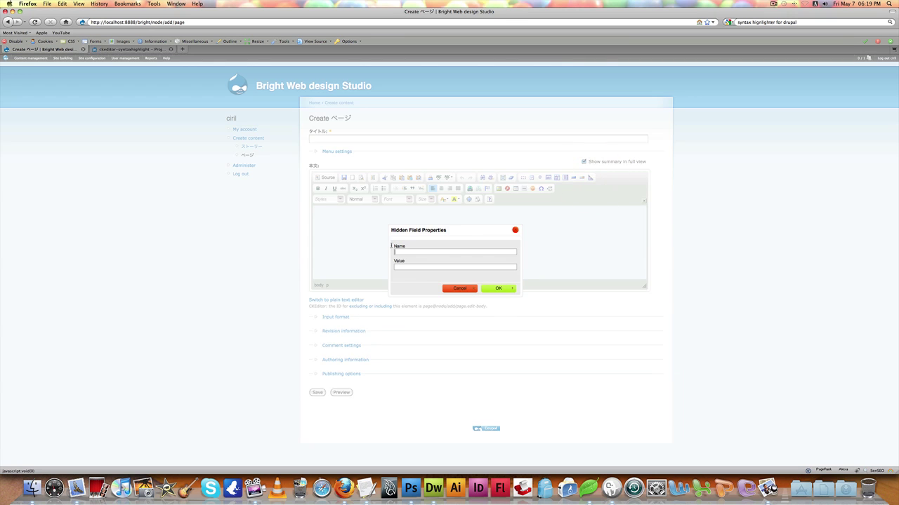
{"action": "left_click", "coordinate": [517, 232]}
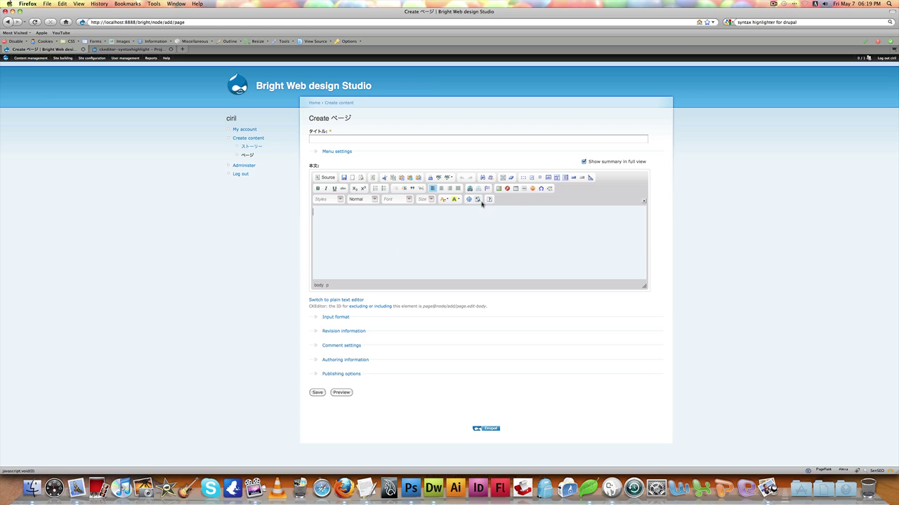
Try the editor's Maximize and Show Blocks features, switching each one on and off again
{"action": "left_click", "coordinate": [468, 199]}
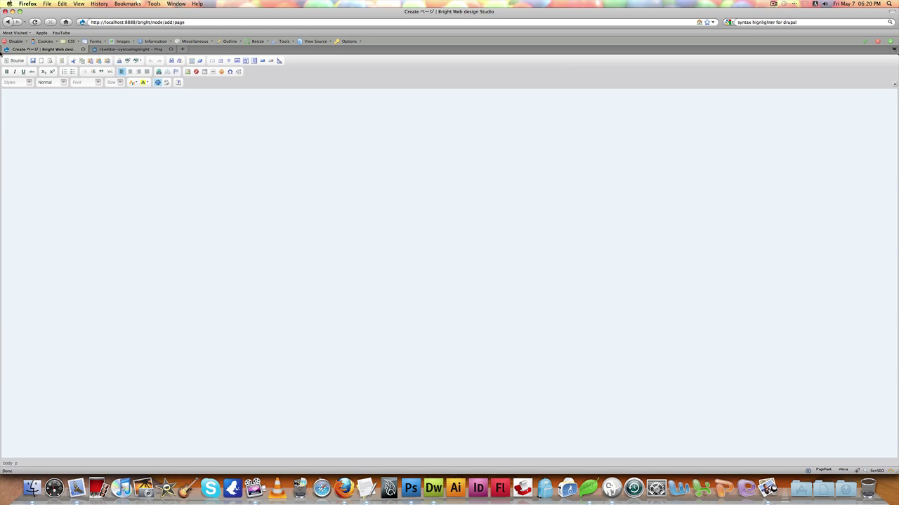
{"action": "left_click", "coordinate": [157, 83]}
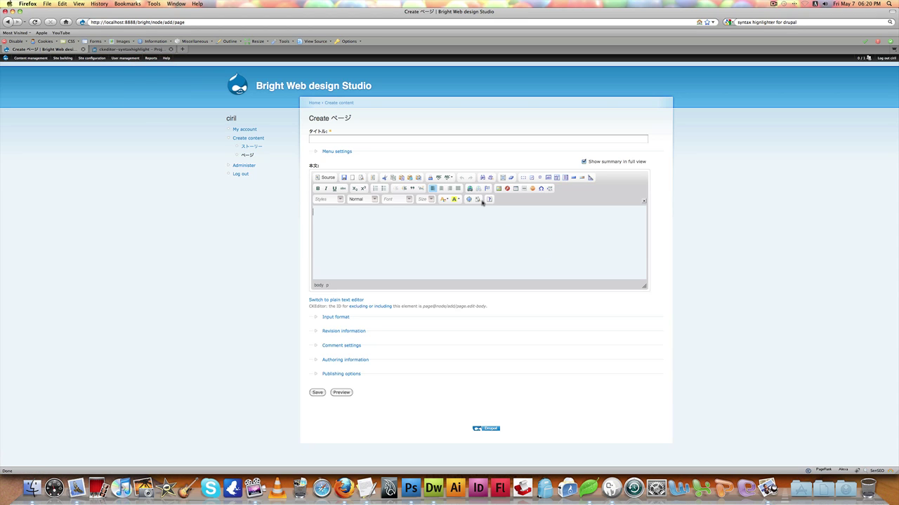
{"action": "left_click", "coordinate": [477, 200]}
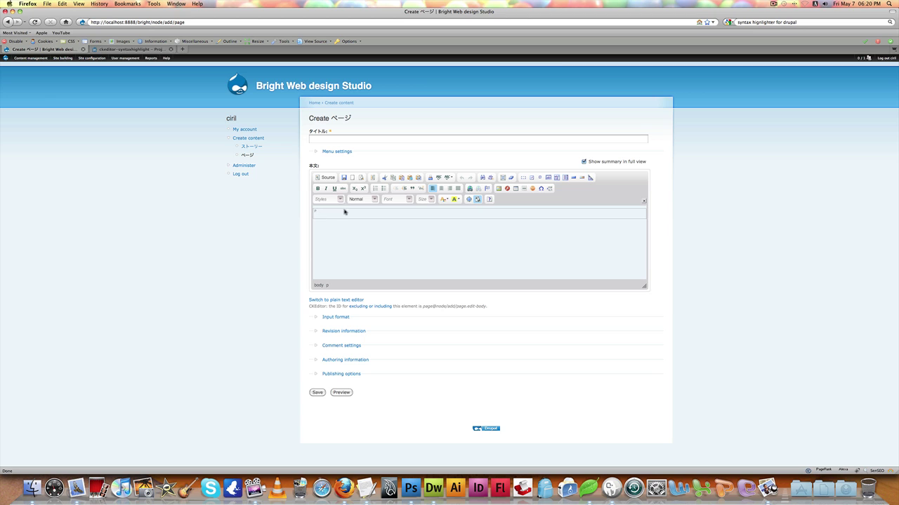
{"action": "left_click", "coordinate": [478, 200]}
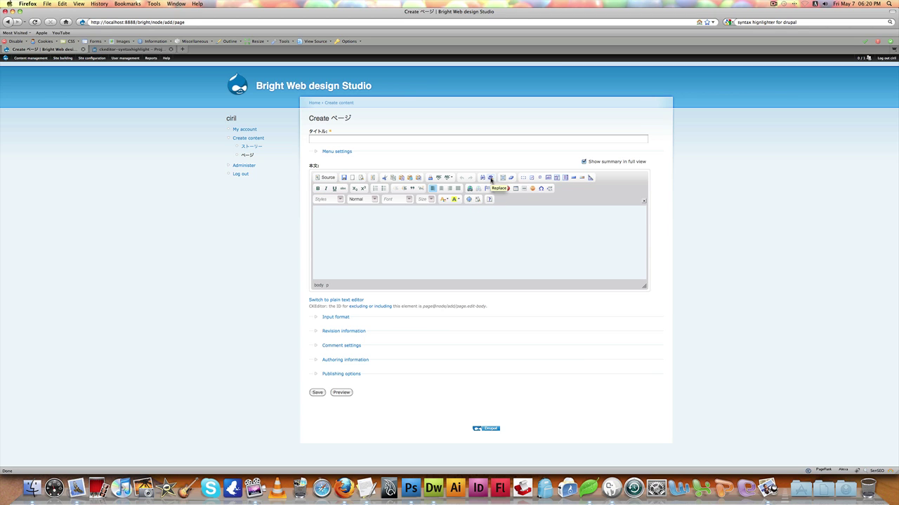
Examine the Find and Replace options of the editor's search dialog and close it
{"action": "left_click", "coordinate": [482, 177]}
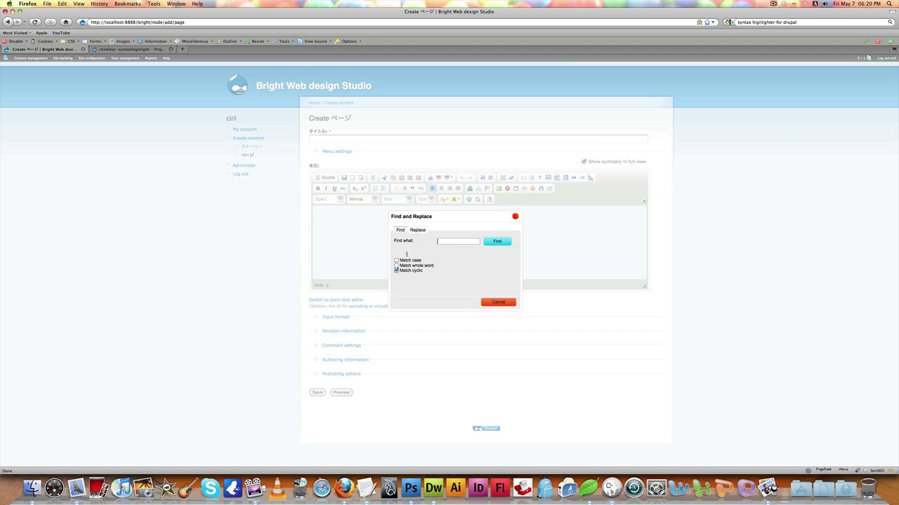
{"action": "left_click", "coordinate": [418, 229]}
{"action": "left_click", "coordinate": [400, 229]}
{"action": "left_click", "coordinate": [515, 217]}
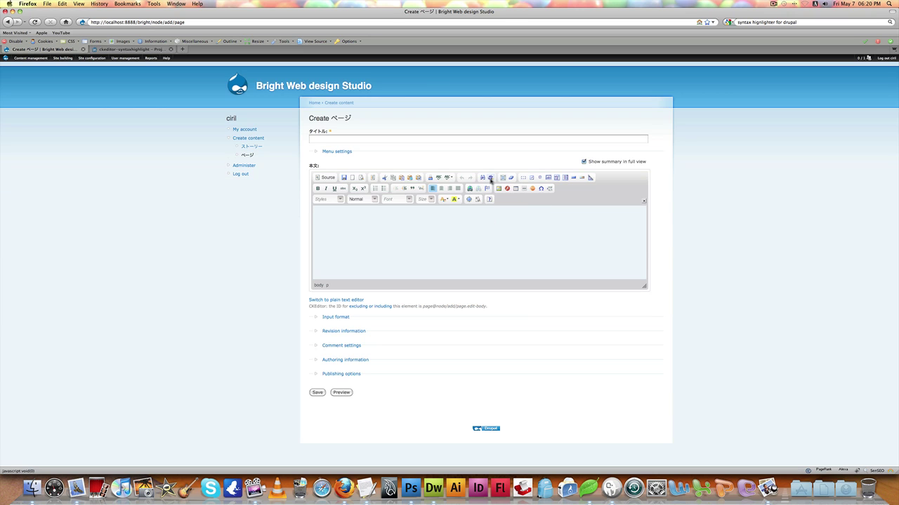
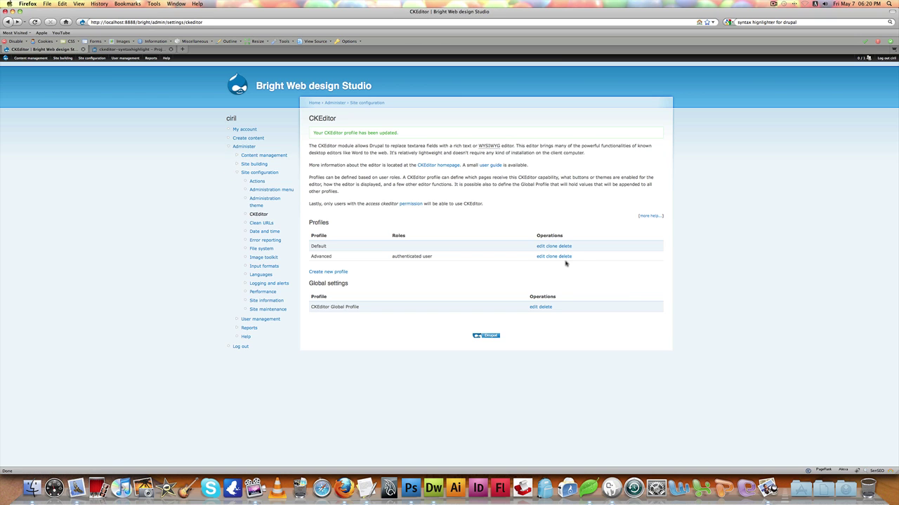
Open the Advanced CKEditor profile for editing and view the toolbar choices in its editor appearance settings
{"action": "left_click", "coordinate": [541, 257]}
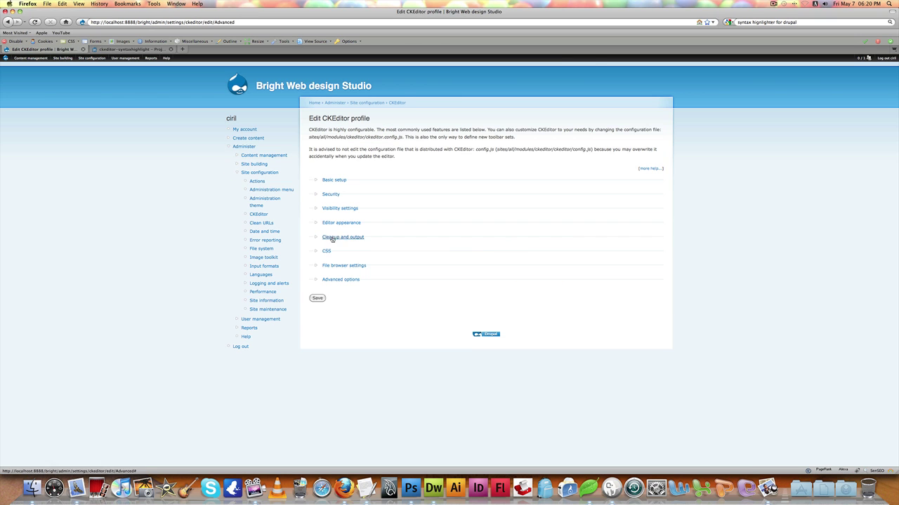
{"action": "left_click", "coordinate": [328, 224]}
{"action": "left_click", "coordinate": [349, 278]}
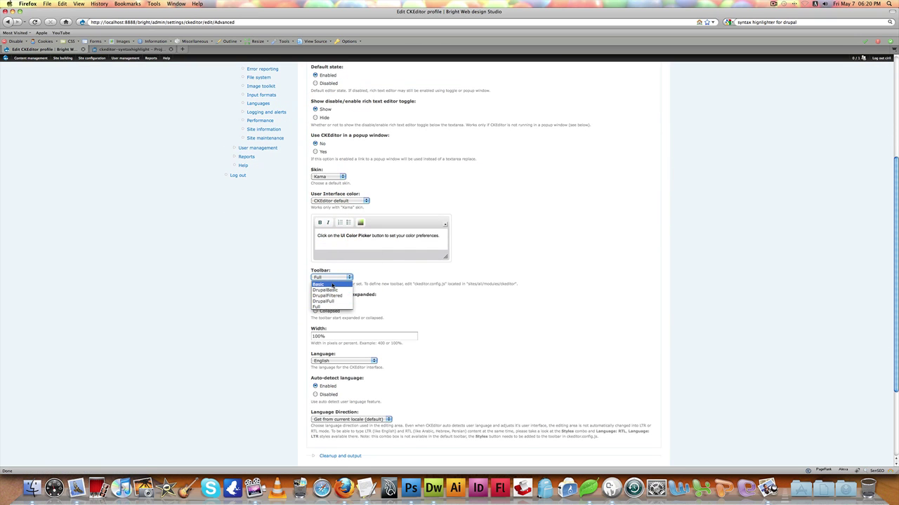
{"action": "left_click", "coordinate": [381, 270]}
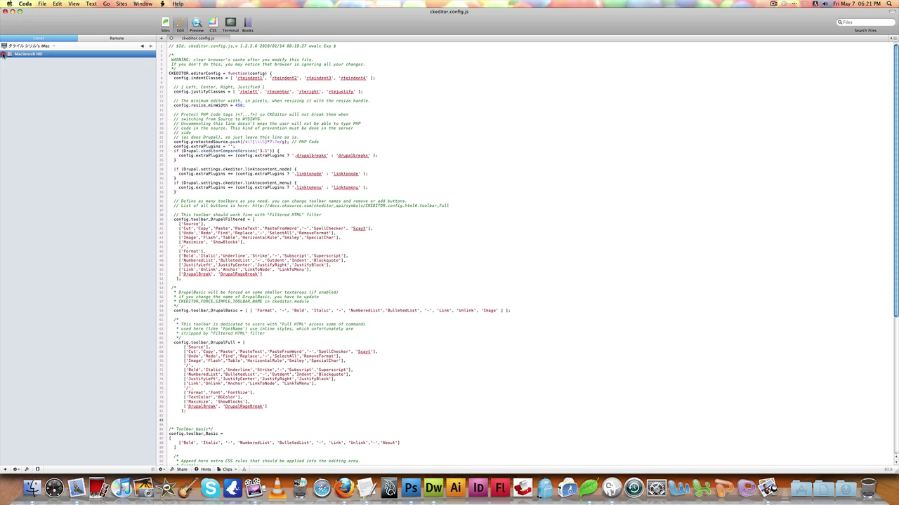
In Coda, browse the local disk to the Applications/MAMP/htdocs/bright folder
{"action": "left_click", "coordinate": [7, 54]}
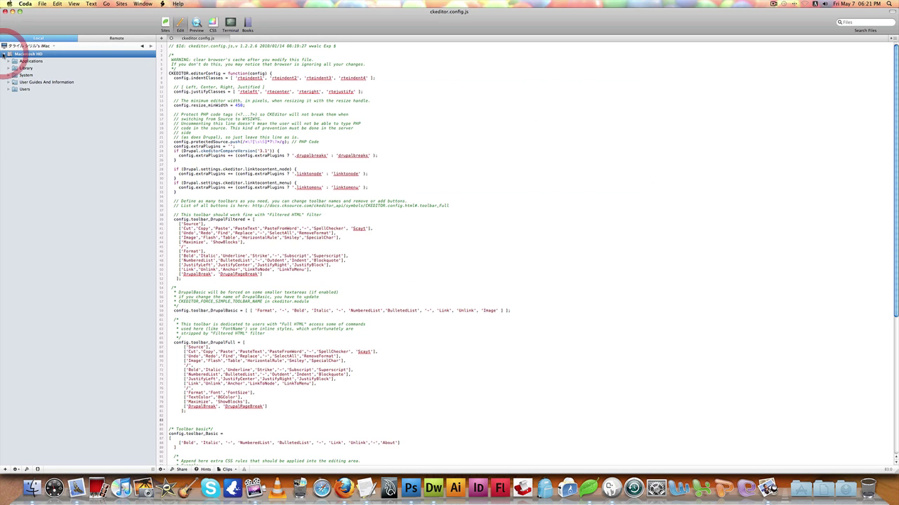
{"action": "left_click", "coordinate": [12, 62]}
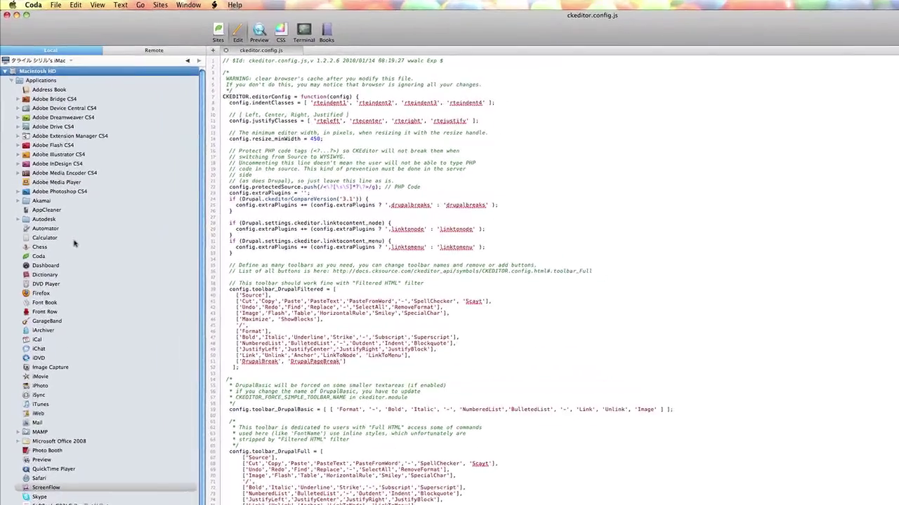
{"action": "double_click", "coordinate": [39, 460]}
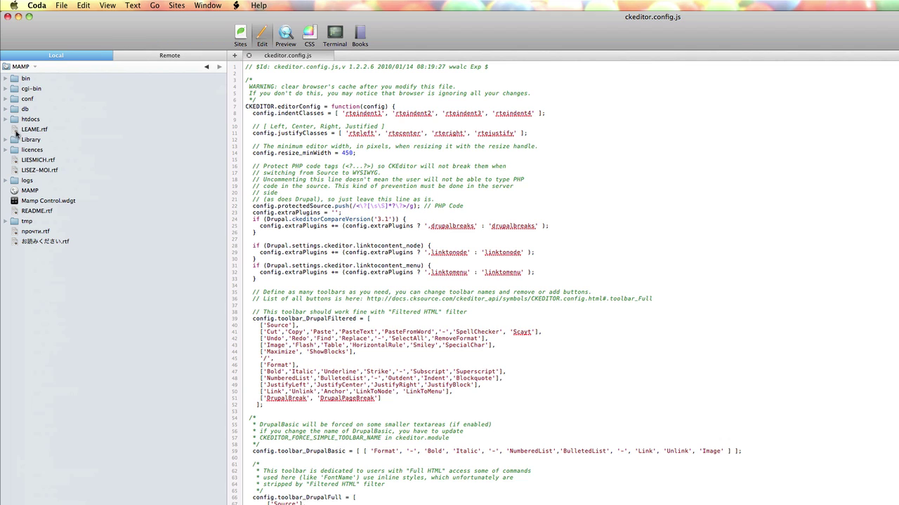
{"action": "left_click", "coordinate": [6, 120]}
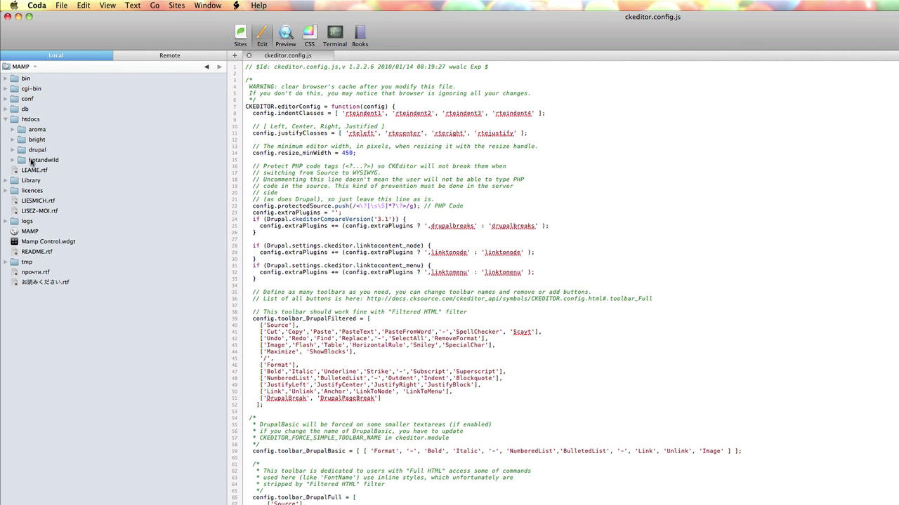
{"action": "left_click", "coordinate": [22, 141]}
{"action": "double_click", "coordinate": [22, 141]}
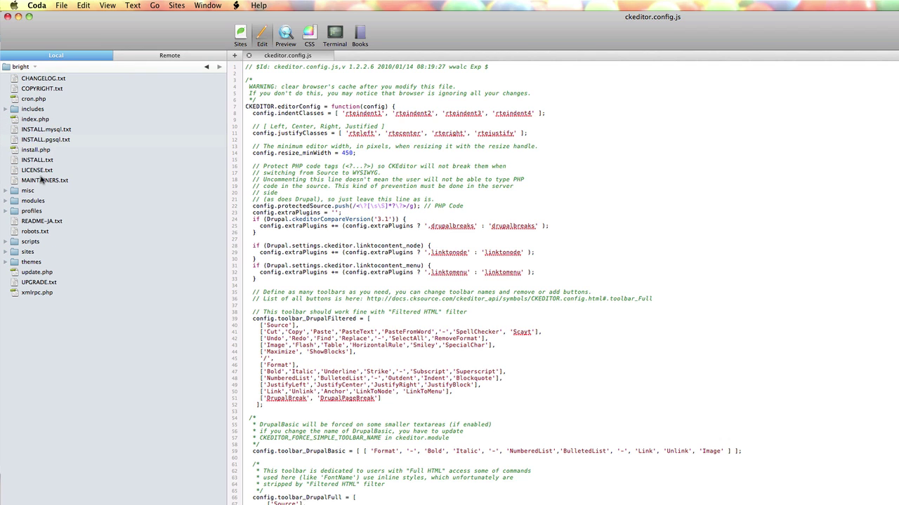
Open the site's sites/all/modules/ckeditor folder, which holds the module's configuration file
{"action": "double_click", "coordinate": [14, 252]}
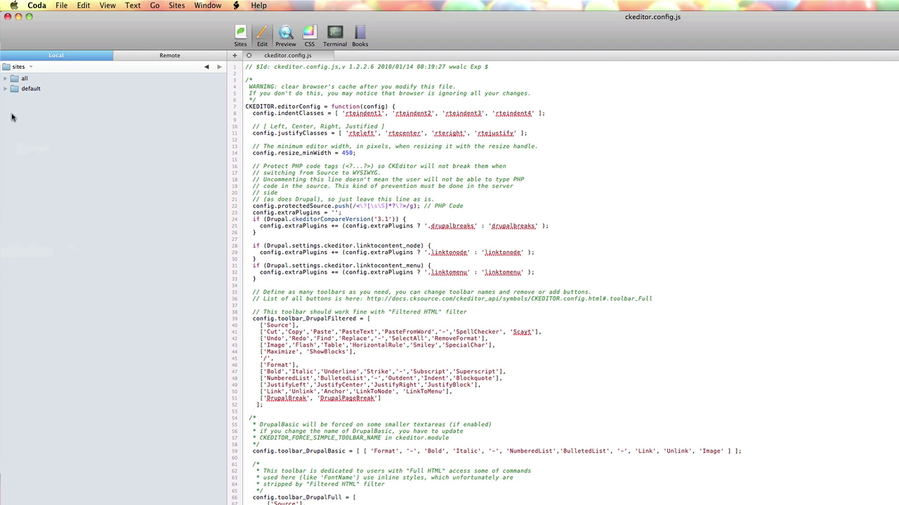
{"action": "left_click", "coordinate": [14, 79]}
{"action": "double_click", "coordinate": [14, 78]}
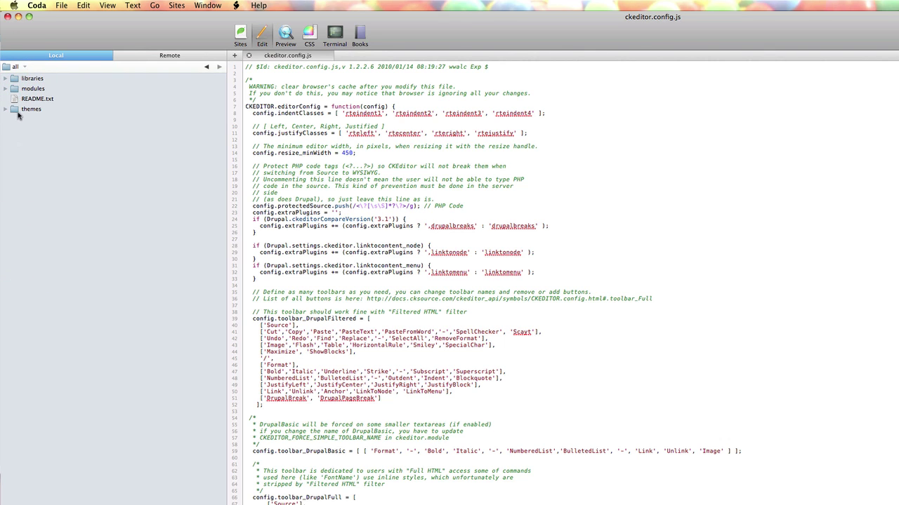
{"action": "double_click", "coordinate": [13, 89]}
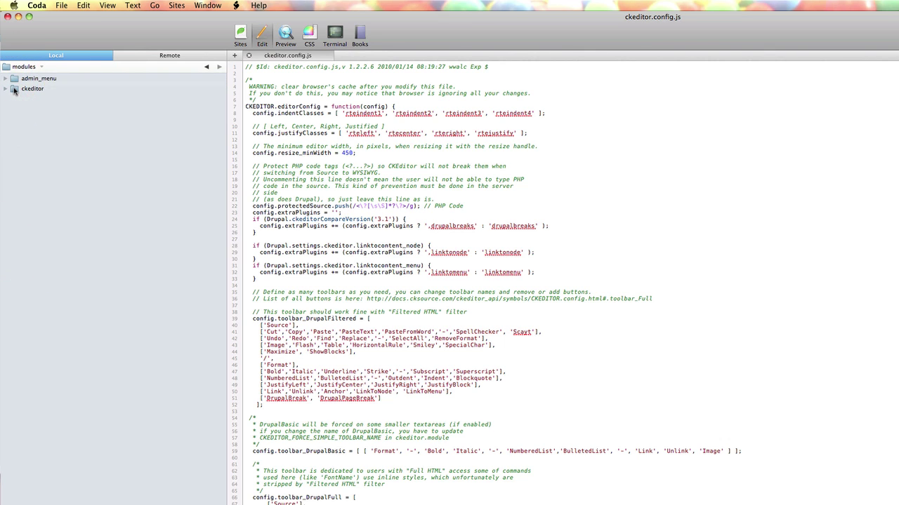
{"action": "double_click", "coordinate": [15, 89]}
Examine the DrupalFiltered, DrupalBasic, DrupalFull and Basic toolbar definitions in ckeditor.config.js and read through to the end of the file
{"action": "left_click_drag", "start_coordinate": [253, 212], "coordinate": [363, 213]}
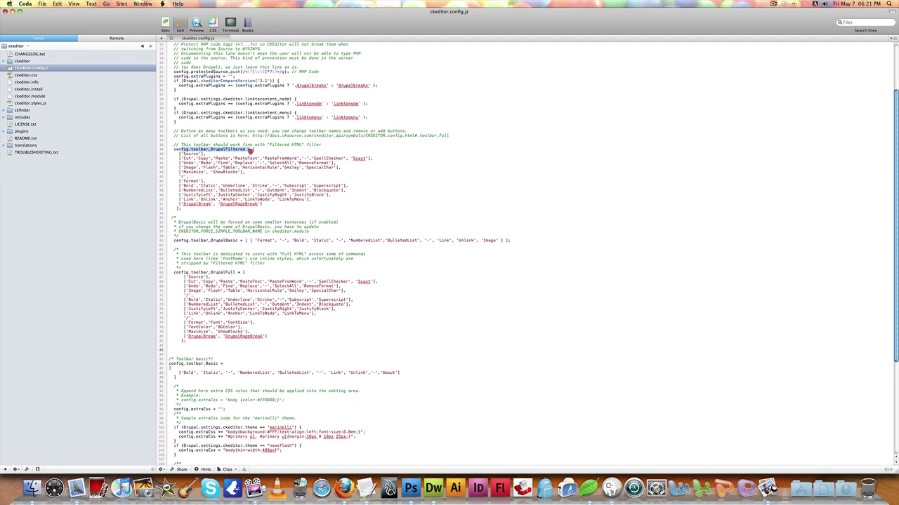
{"action": "left_click", "coordinate": [251, 151]}
{"action": "scroll", "coordinate": [252, 158], "scroll_direction": "up", "scroll_amount": 1}
{"action": "left_click", "coordinate": [259, 163]}
{"action": "left_click_drag", "start_coordinate": [210, 160], "coordinate": [247, 162]}
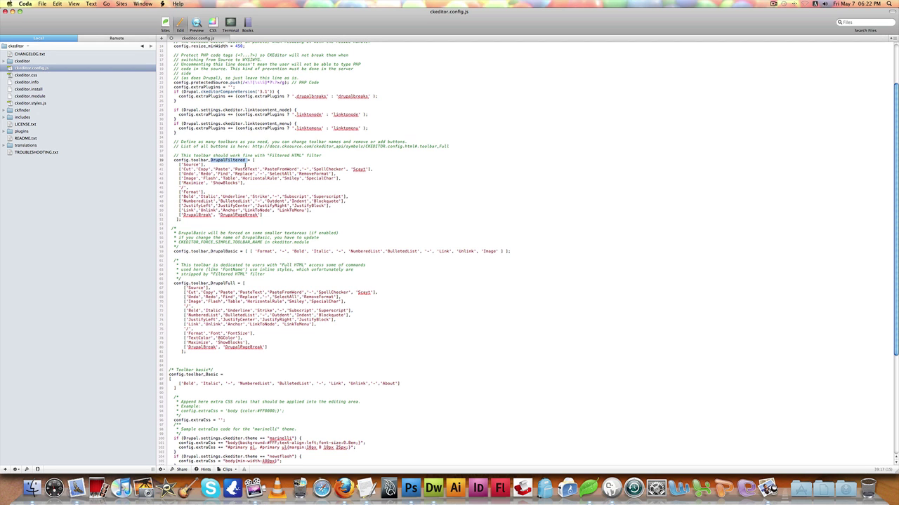
{"action": "scroll", "coordinate": [245, 162], "scroll_direction": "down", "scroll_amount": 3}
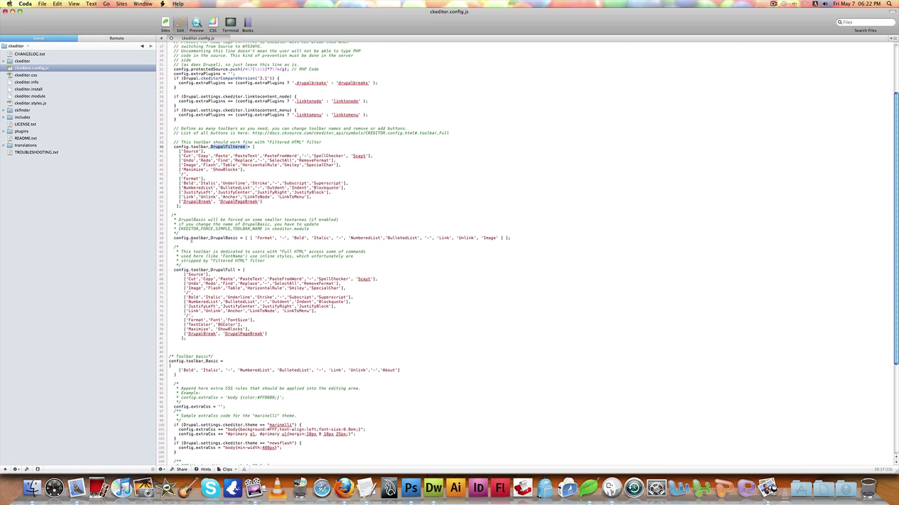
{"action": "left_click_drag", "start_coordinate": [208, 238], "coordinate": [237, 241]}
{"action": "scroll", "coordinate": [245, 238], "scroll_direction": "down", "scroll_amount": 6}
{"action": "scroll", "coordinate": [232, 253], "scroll_direction": "down", "scroll_amount": 5}
{"action": "left_click", "coordinate": [221, 311]}
{"action": "scroll", "coordinate": [239, 311], "scroll_direction": "down", "scroll_amount": 5}
{"action": "scroll", "coordinate": [226, 295], "scroll_direction": "down", "scroll_amount": 10}
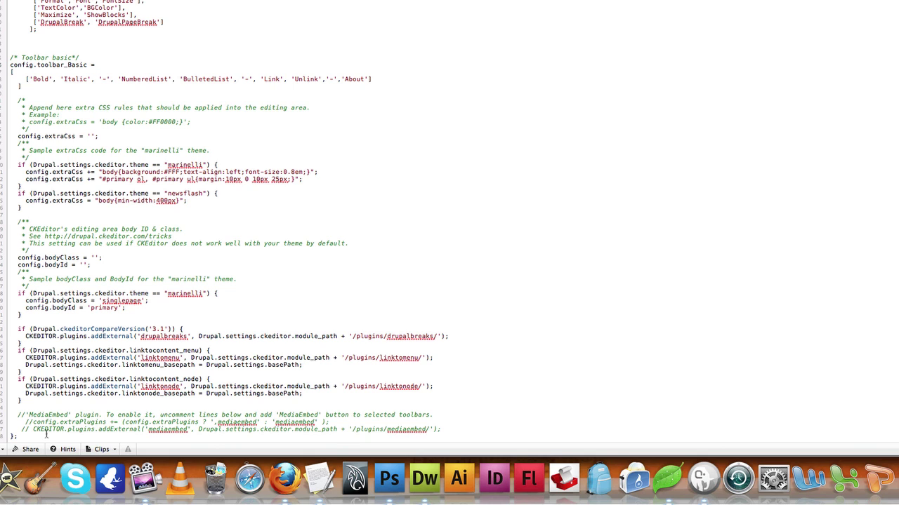
Uncomment the config.extraPlugins and CKEDITOR.plugins.addExternal lines for the MediaEmbed plugin near the end of ckeditor.config.js
{"action": "left_click_drag", "start_coordinate": [19, 415], "coordinate": [436, 415]}
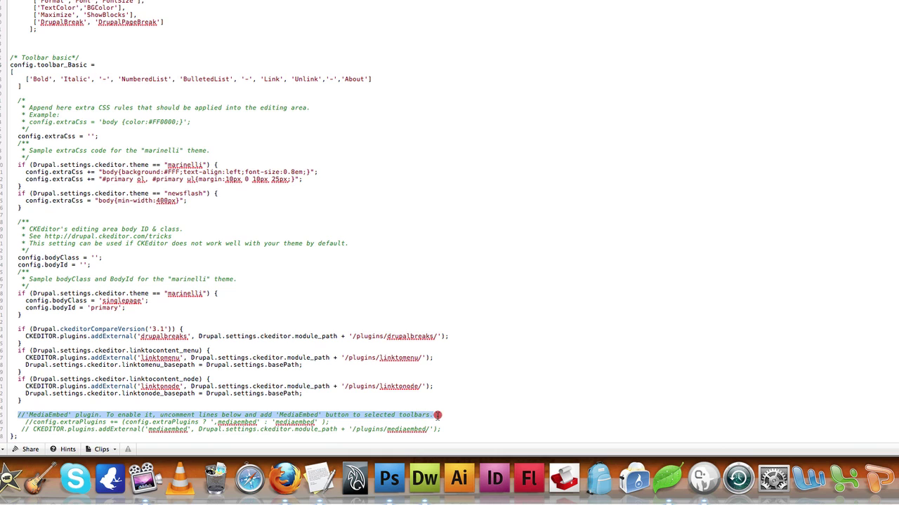
{"action": "left_click", "coordinate": [358, 435]}
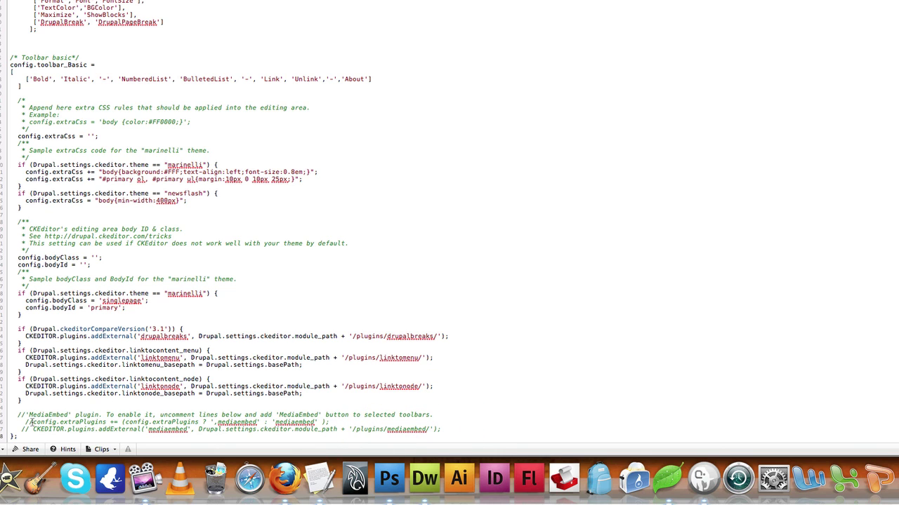
{"action": "mouse_move", "coordinate": [25, 422]}
{"action": "left_mouse_down"}
{"action": "mouse_move", "coordinate": [33, 422]}
{"action": "mouse_move", "coordinate": [22, 430]}
{"action": "left_mouse_up"}
{"action": "key", "text": "BackSpace"}
{"action": "key", "text": "BackSpace"}
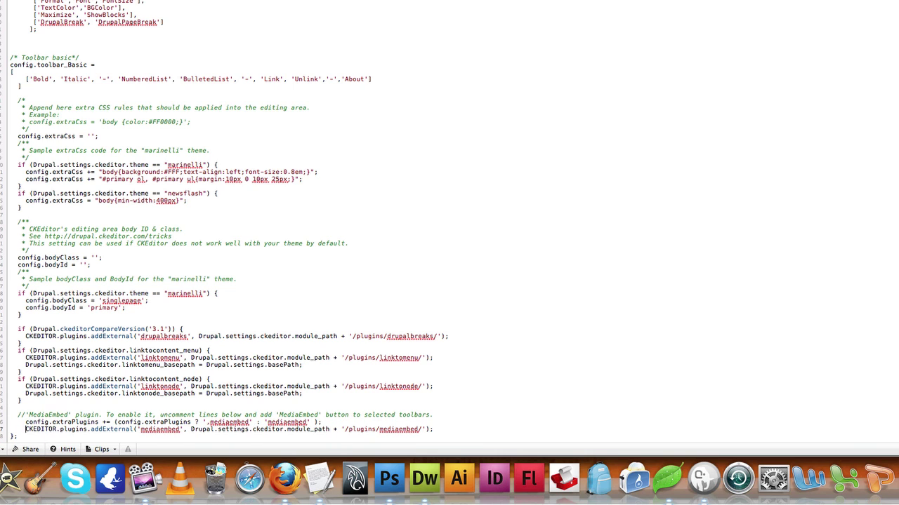
Copy the quoted 'MediaEmbed' button name from the plugin comment near the end of ckeditor.config.js
{"action": "left_click", "coordinate": [166, 422]}
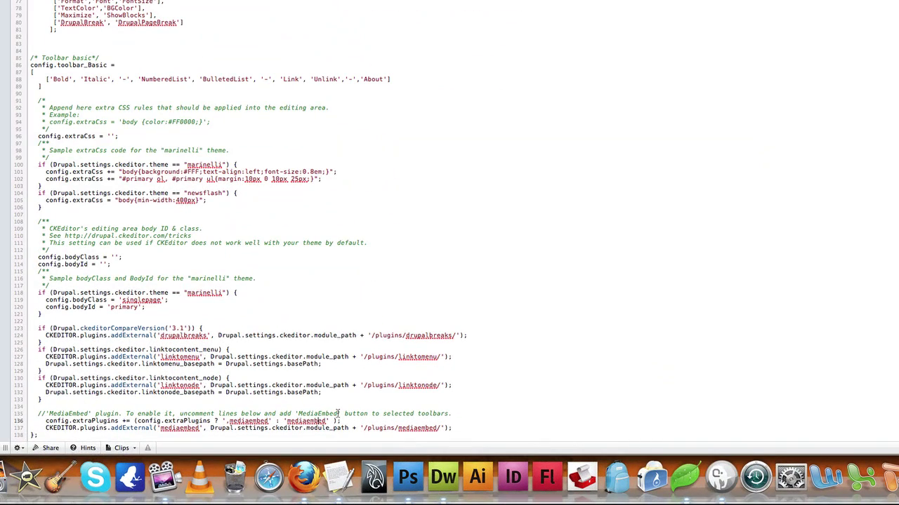
{"action": "left_click_drag", "start_coordinate": [340, 414], "coordinate": [296, 413]}
{"action": "key", "text": "shift+Left"}
{"action": "right_click", "coordinate": [302, 413]}
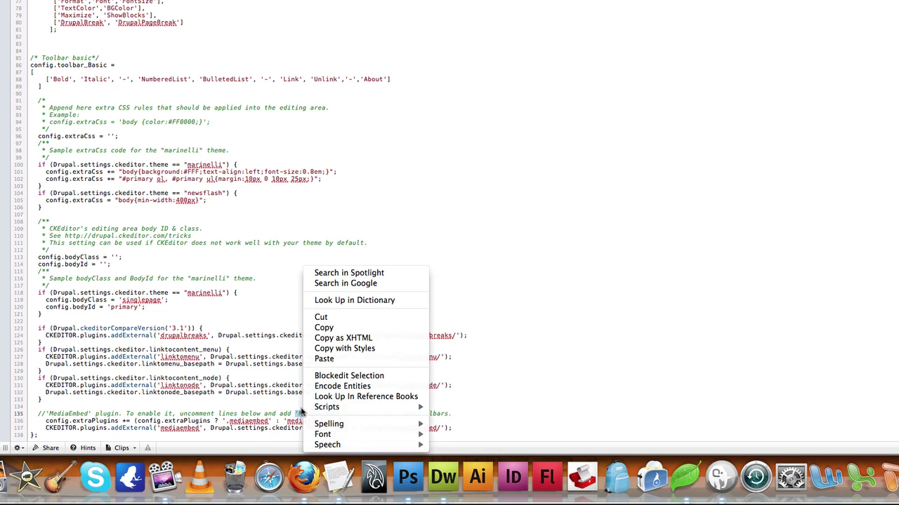
{"action": "left_click", "coordinate": [319, 329]}
Add the comment /*My Custom Drupal Toolbar*/ between the DrupalFull and Basic toolbar definitions
{"action": "scroll", "coordinate": [335, 339], "scroll_direction": "up", "scroll_amount": 4}
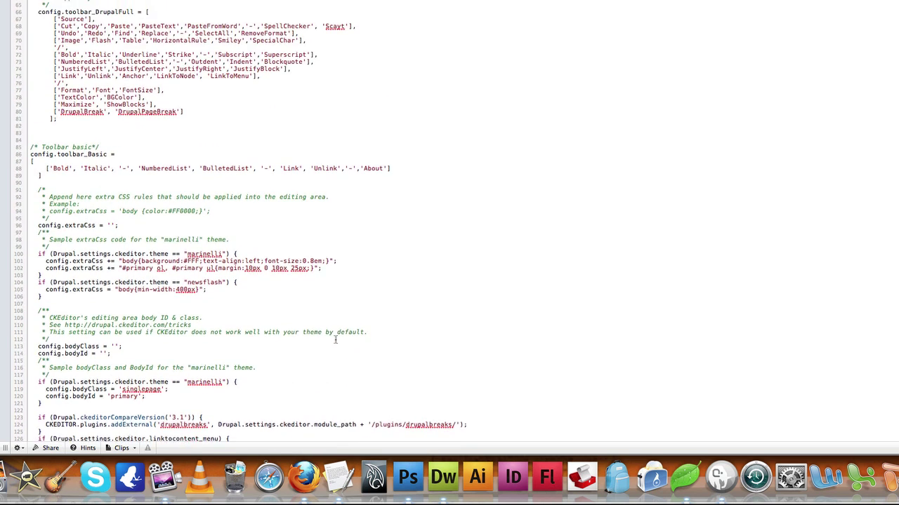
{"action": "scroll", "coordinate": [335, 340], "scroll_direction": "up", "scroll_amount": 3}
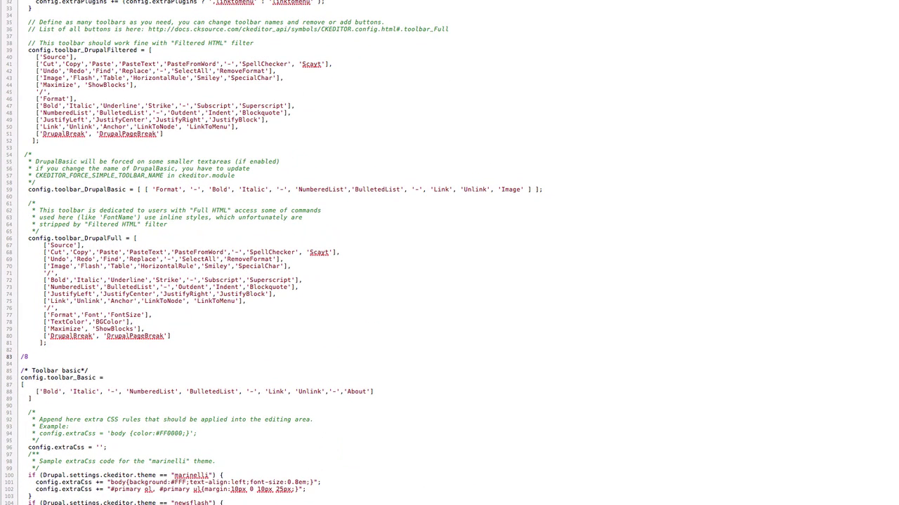
{"action": "type", "text": "*My Custo"}
{"action": "type", "text": "m Drupal Toolbar*"}
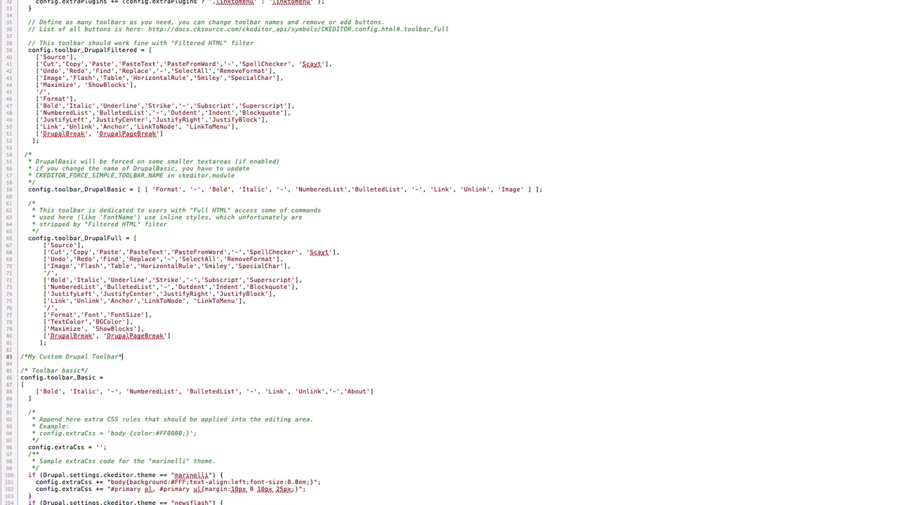
{"action": "type", "text": "/"}
{"action": "key", "text": "Return"}
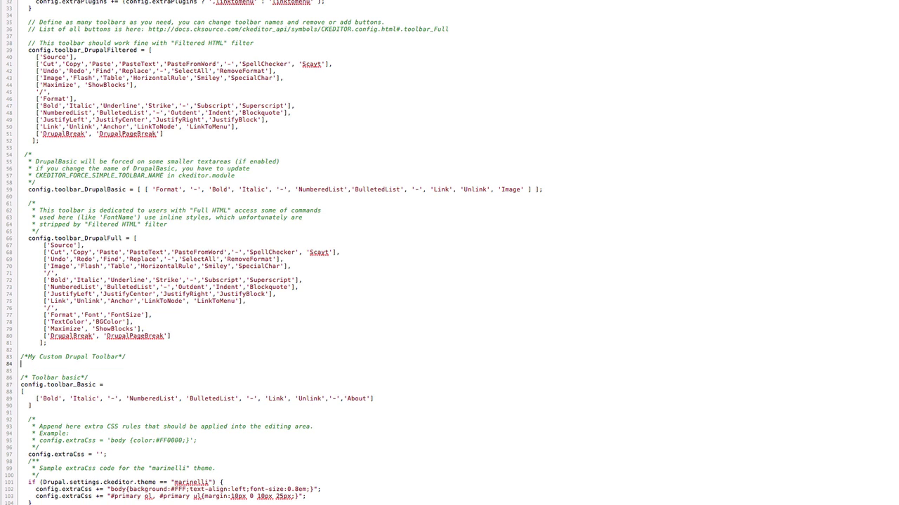
Below the custom toolbar comment, add the line CKEDITOR.editorConfig = function(config)
{"action": "type", "text": "c"}
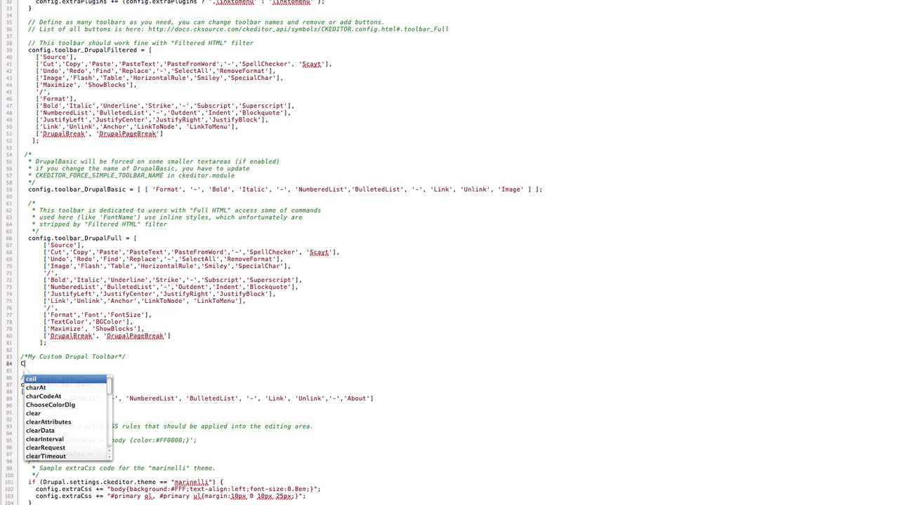
{"action": "type", "text": "KE"}
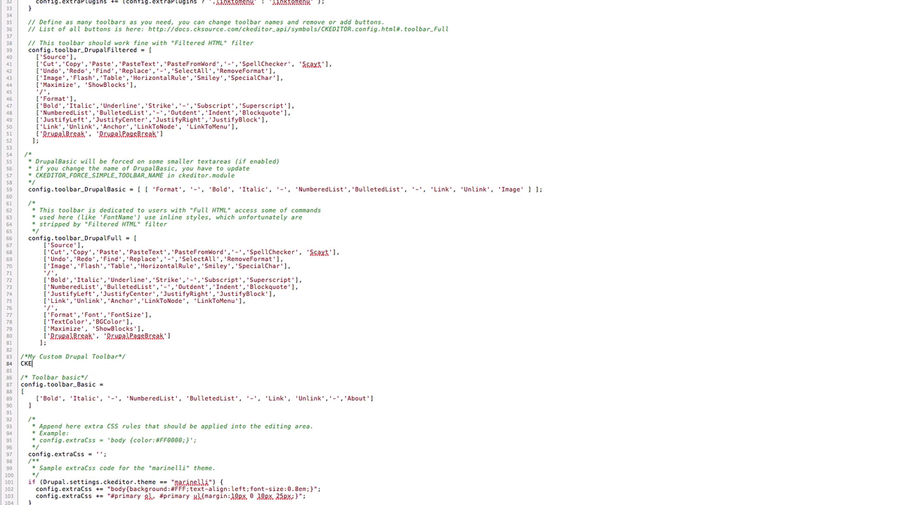
{"action": "type", "text": "DITOR.editorConfig "}
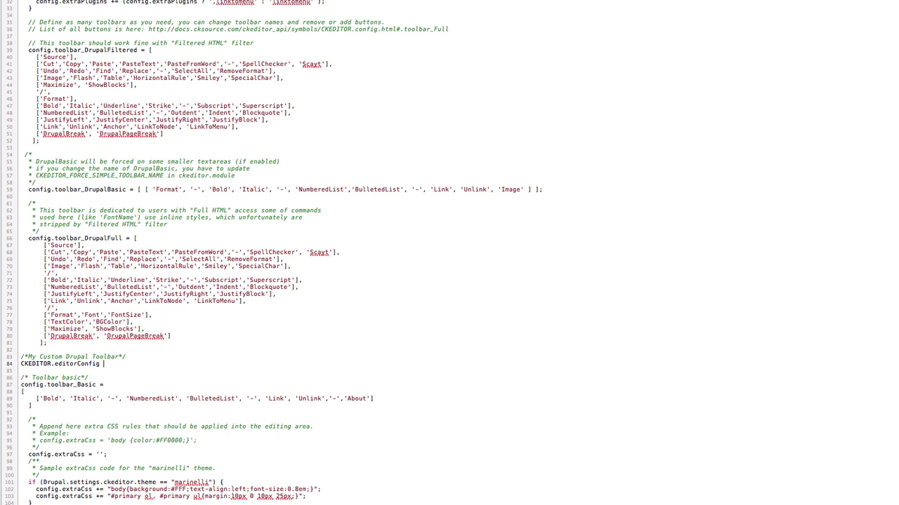
{"action": "type", "text": "= function"}
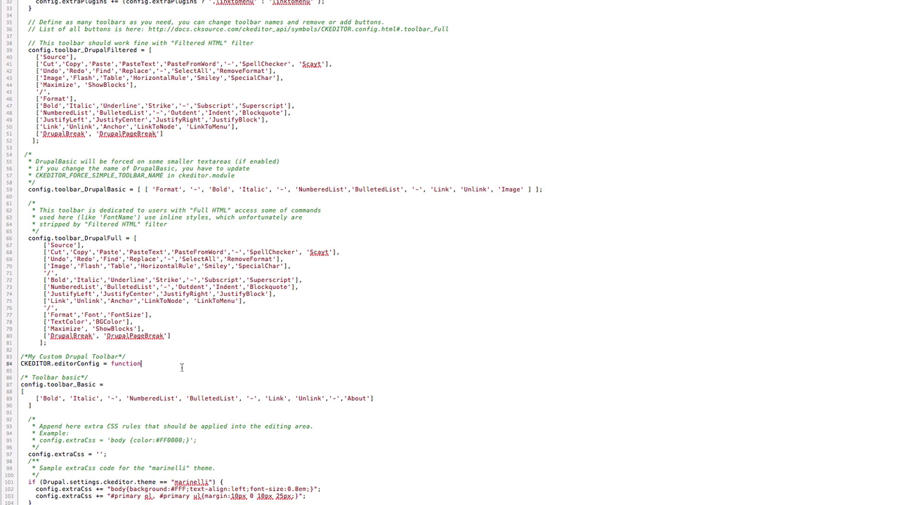
{"action": "type", "text": "("}
{"action": "type", "text": "confi"}
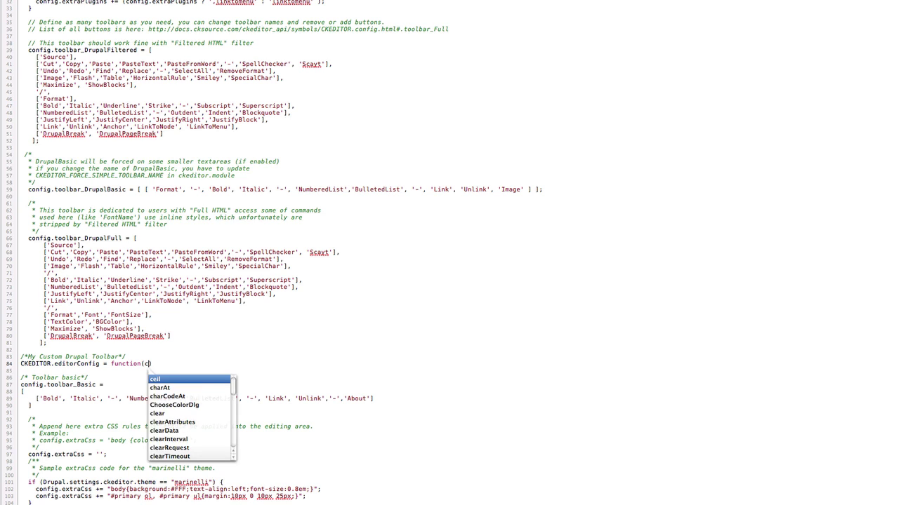
{"action": "type", "text": "g"}
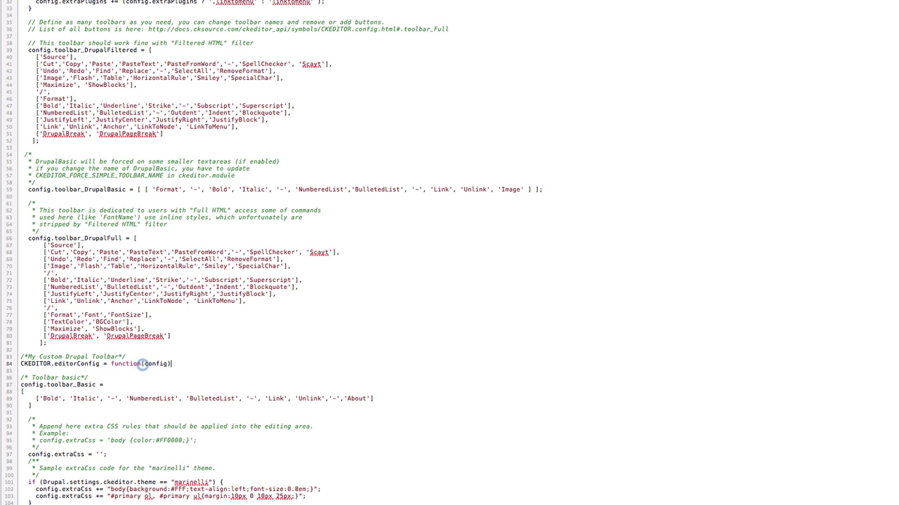
{"action": "key", "text": "Return"}
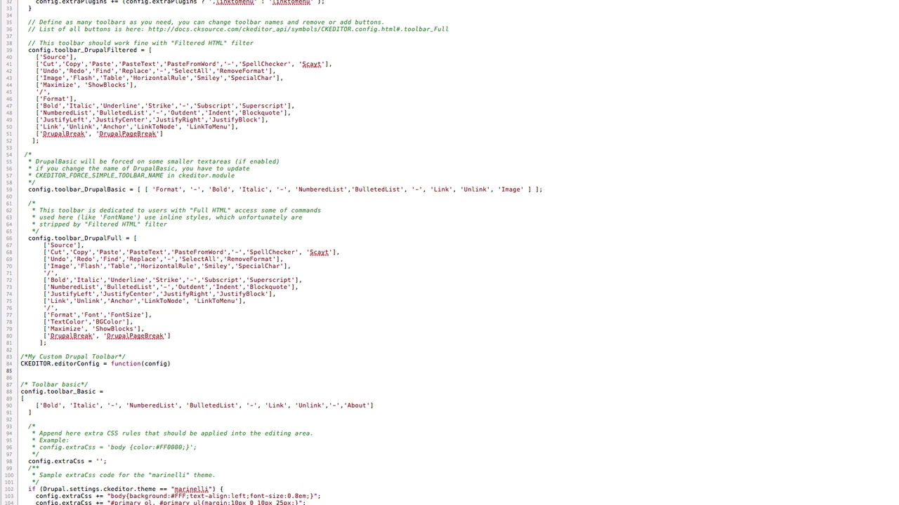
Add an indented config.toolbar = "MyToolbar"; line under the editorConfig function line
{"action": "key", "text": "Tab"}
{"action": "type", "text": "config"}
{"action": "left_click", "coordinate": [78, 375]}
{"action": "type", "text": ".t"}
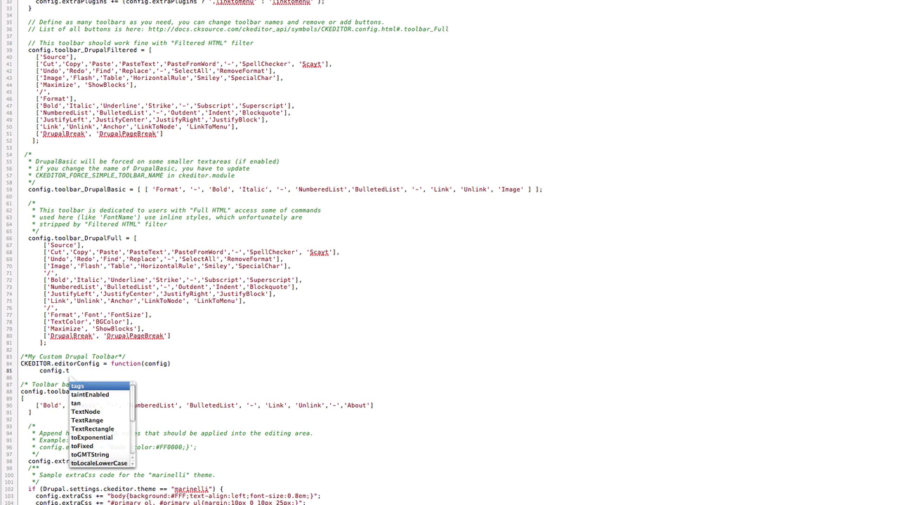
{"action": "type", "text": "oolbar"}
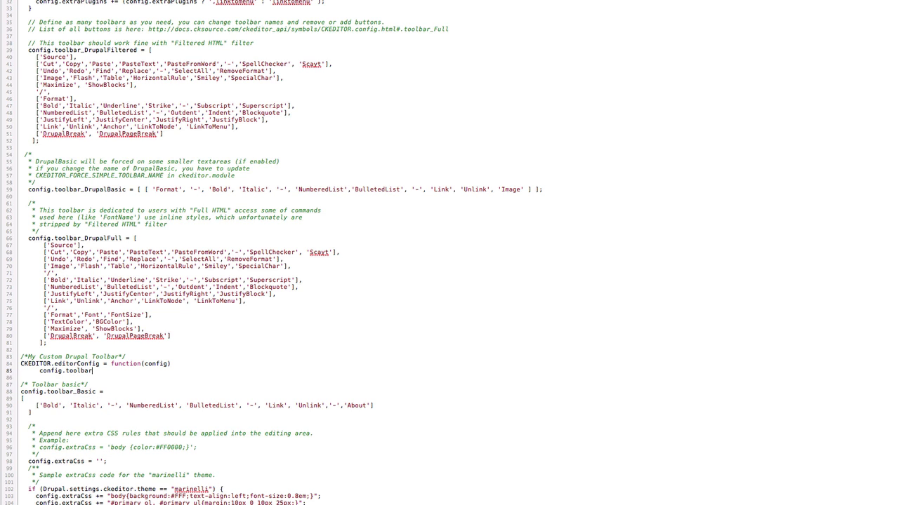
{"action": "type", "text": " ="}
{"action": "left_click", "coordinate": [124, 373]}
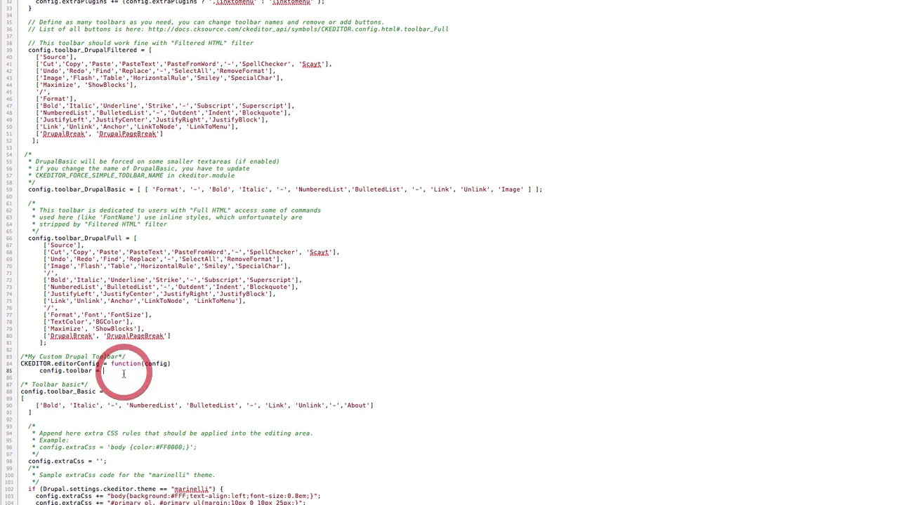
{"action": "type", "text": "\""}
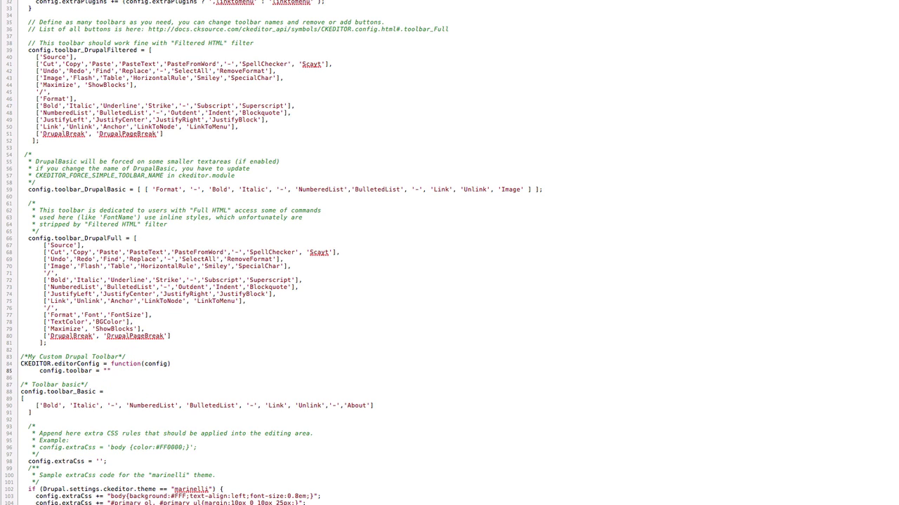
{"action": "type", "text": "My To"}
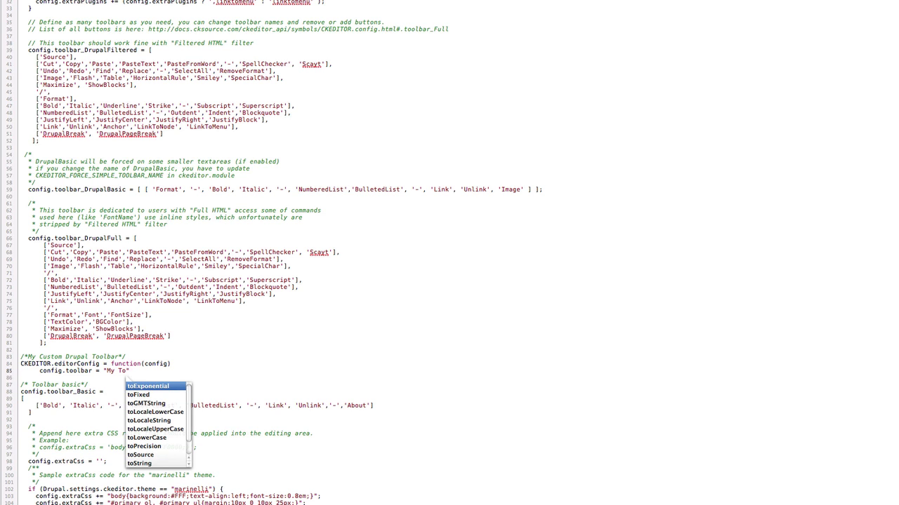
{"action": "type", "text": "olbar"}
{"action": "scroll", "coordinate": [177, 231], "scroll_direction": "down", "scroll_amount": 7}
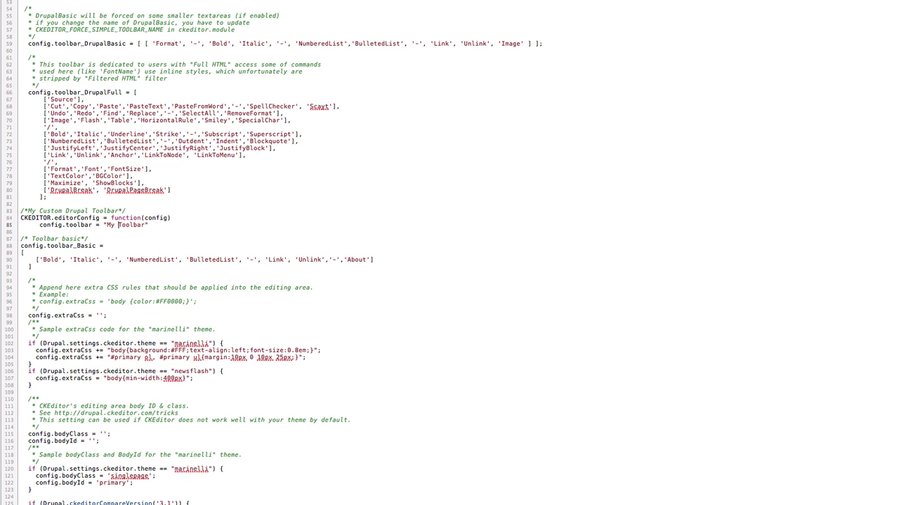
{"action": "key", "text": "BackSpace"}
{"action": "left_click_drag", "start_coordinate": [143, 225], "coordinate": [168, 230]}
{"action": "type", "text": ";"}
{"action": "key", "text": "Return"}
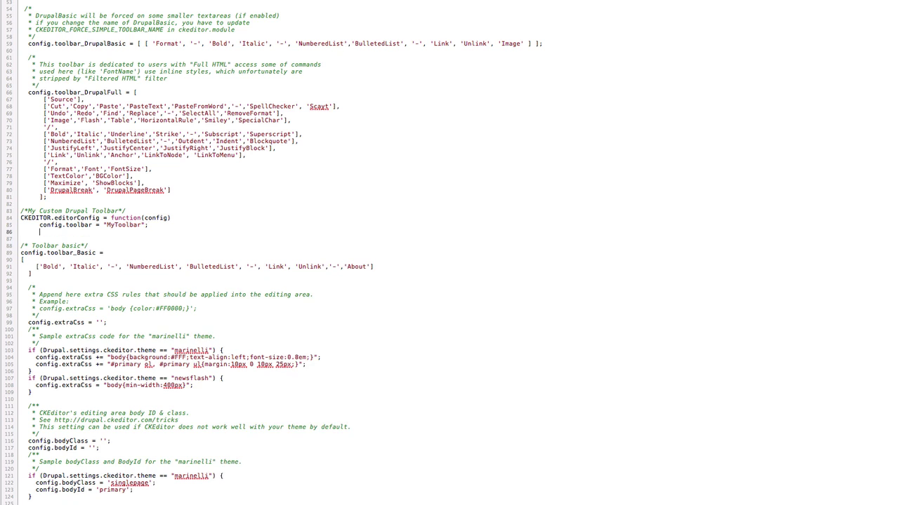
Start a config.toolbar_MyToolbar = [ ] array definition on the line below the config.toolbar setting
{"action": "type", "text": "confi"}
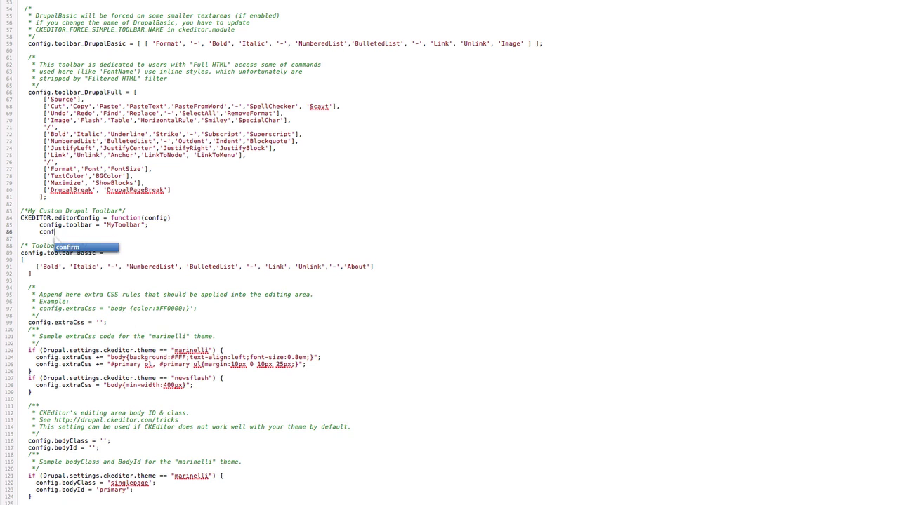
{"action": "type", "text": "g.toolbar ="}
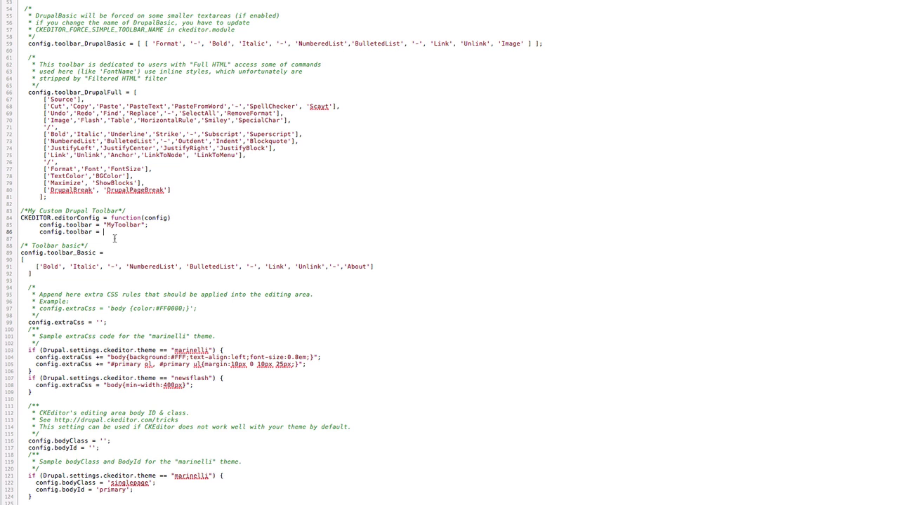
{"action": "key", "text": "BackSpace"}
{"action": "key", "text": "BackSpace"}
{"action": "key", "text": "BackSpace"}
{"action": "key", "text": "BackSpace"}
{"action": "key", "text": "BackSpace"}
{"action": "key", "text": "BackSpace"}
{"action": "key", "text": "BackSpace"}
{"action": "key", "text": "BackSpace"}
{"action": "key", "text": "BackSpace"}
{"action": "type", "text": "too"}
{"action": "scroll", "coordinate": [120, 196], "scroll_direction": "down", "scroll_amount": 2}
{"action": "type", "text": "lbar_MyToolbar"}
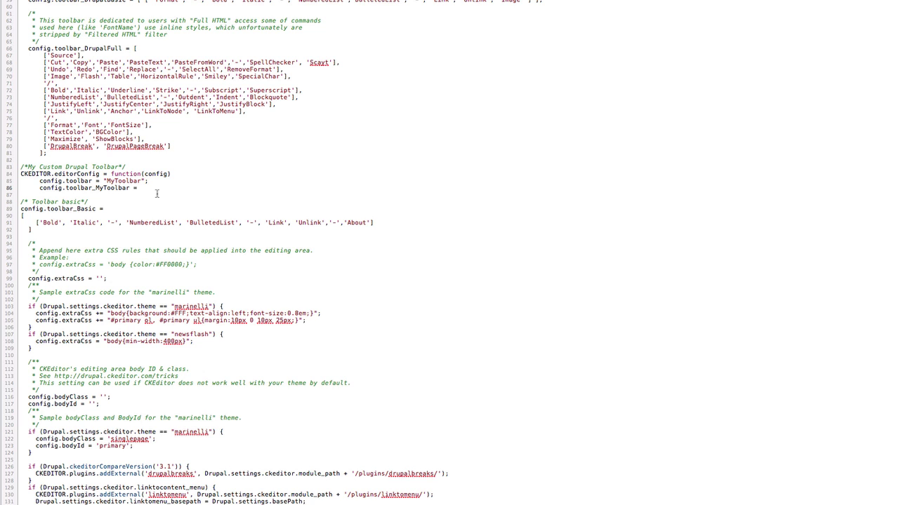
{"action": "type", "text": "["}
{"action": "key", "text": "Return"}
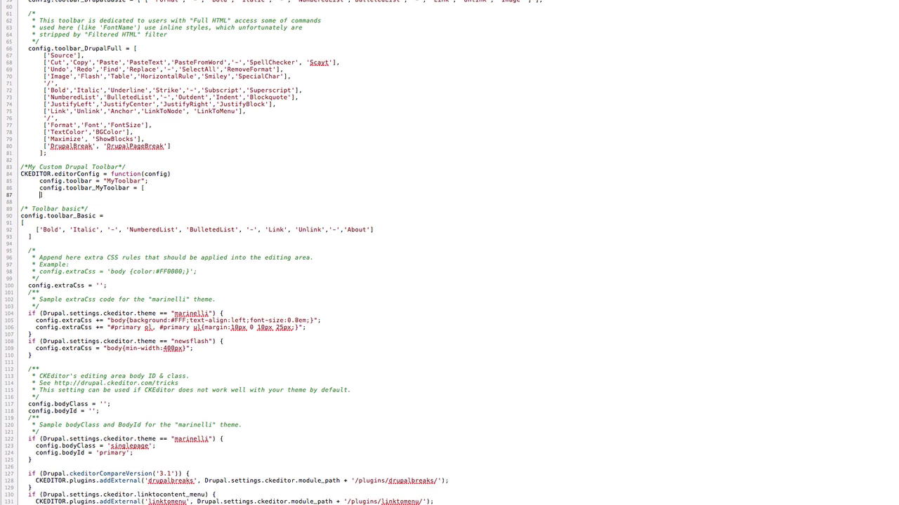
Insert a ['MediaEmbed'] button group into the MyToolbar array using the copied name, and end the array with a semicolon
{"action": "key", "text": "Return"}
{"action": "key", "text": "Return"}
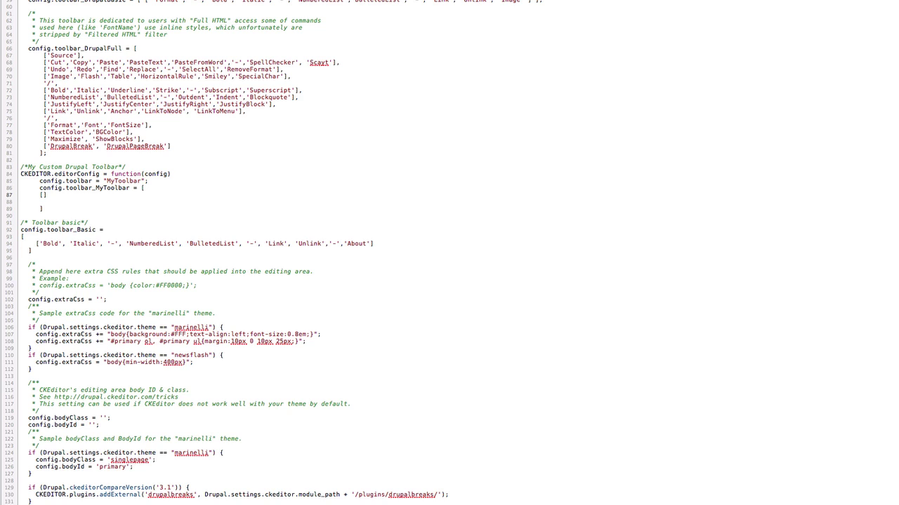
{"action": "key", "text": "ctrl+v"}
{"action": "left_click_drag", "start_coordinate": [91, 195], "coordinate": [46, 196]}
{"action": "key", "text": "Right"}
{"action": "scroll", "coordinate": [125, 208], "scroll_direction": "down", "scroll_amount": 3}
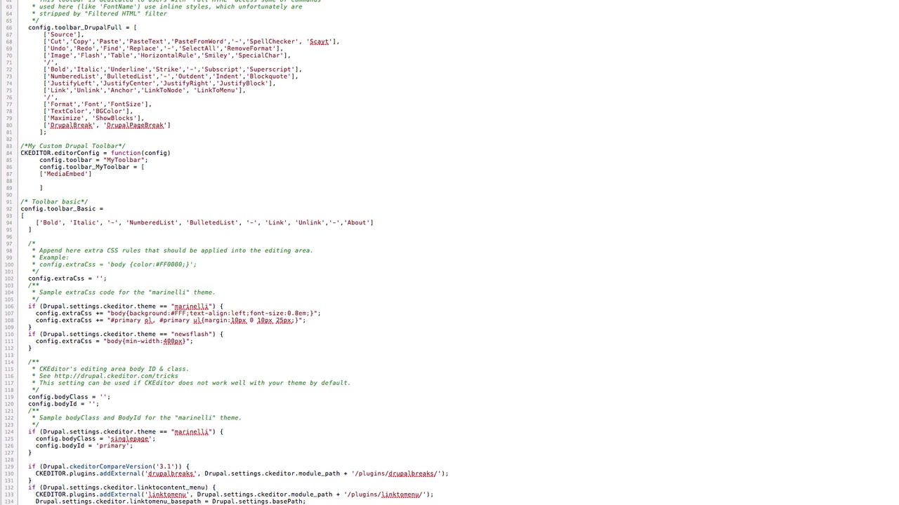
{"action": "left_click", "coordinate": [57, 187]}
{"action": "type", "text": ";"}
{"action": "key", "text": "Up"}
{"action": "key", "text": "Up"}
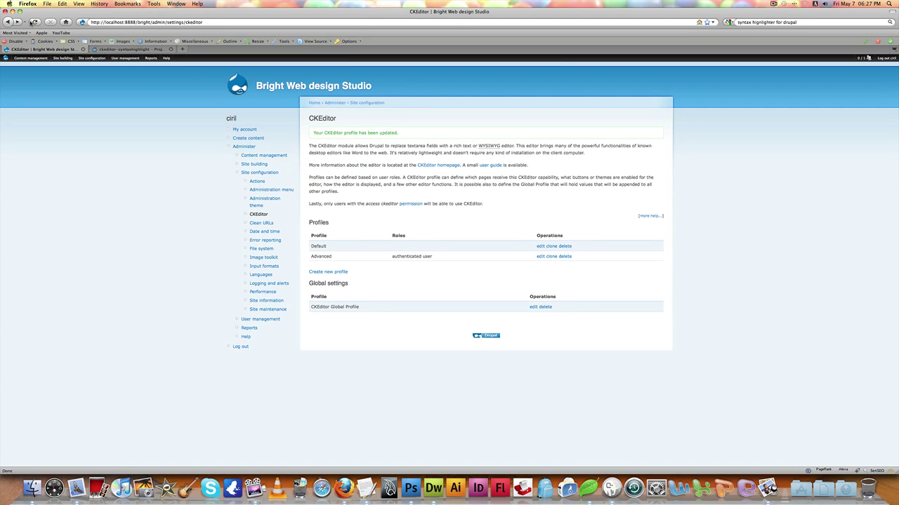
In Firefox, reload the CKEditor settings page, set the Advanced profile's toolbar to MyToolbar and save the profile
{"action": "left_click", "coordinate": [33, 22]}
{"action": "left_click", "coordinate": [538, 241]}
{"action": "left_click", "coordinate": [327, 223]}
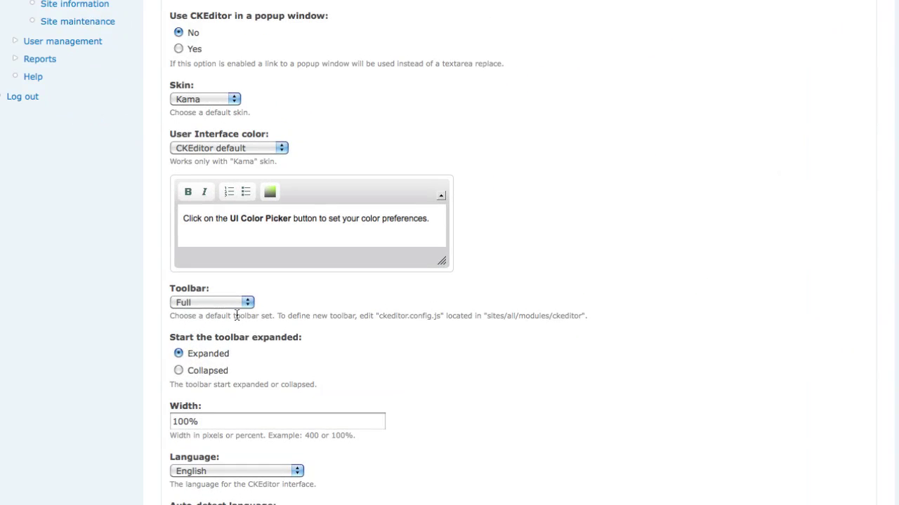
{"action": "left_click", "coordinate": [344, 276]}
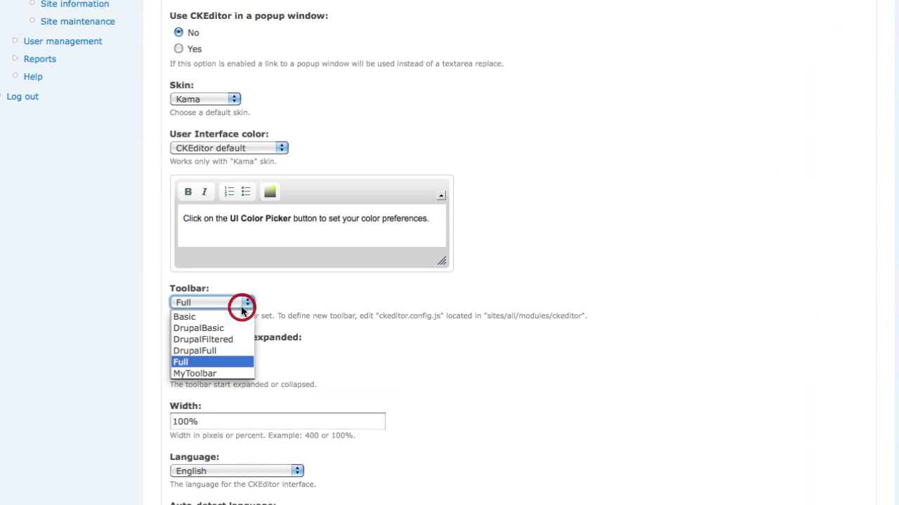
{"action": "left_click", "coordinate": [205, 373]}
{"action": "scroll", "coordinate": [315, 407], "scroll_direction": "down", "scroll_amount": 1}
{"action": "left_click", "coordinate": [315, 408]}
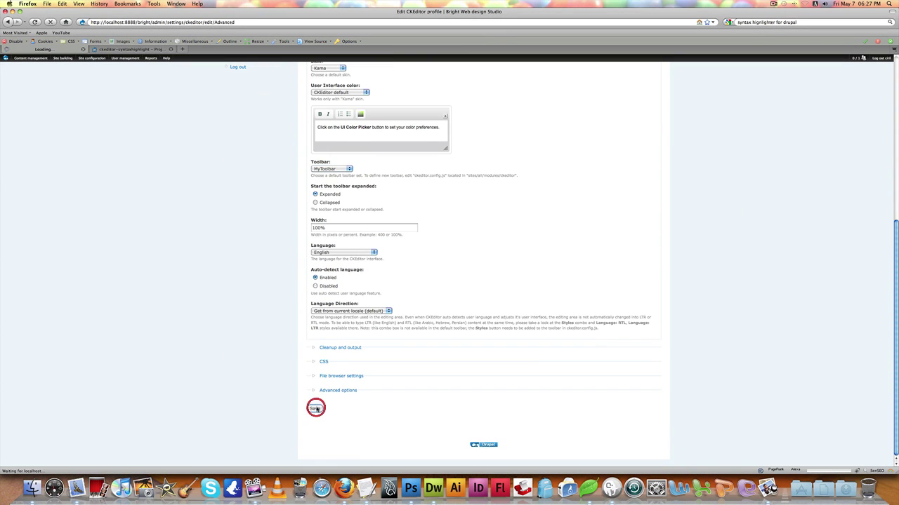
Open the form for creating a new ページ, check the MediaEmbed button's Embed Media Dialog in the body editor and close the dialog
{"action": "left_click", "coordinate": [248, 138]}
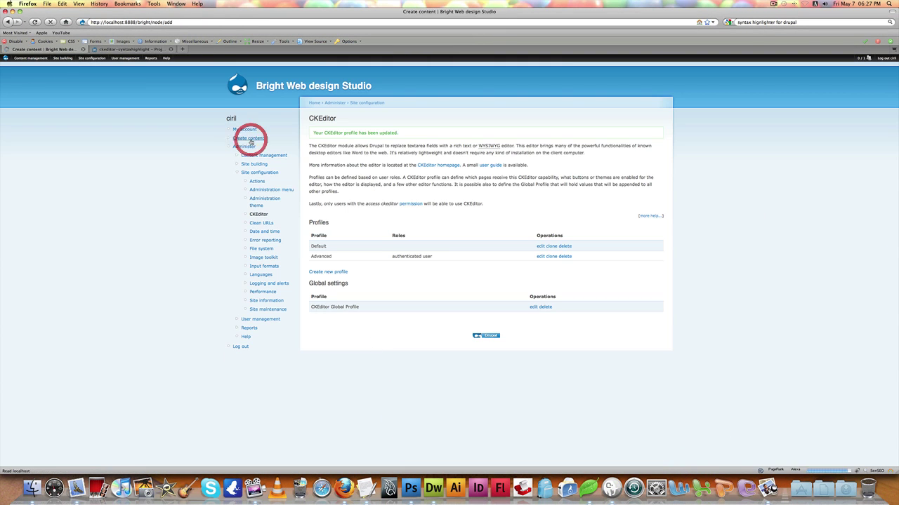
{"action": "left_click", "coordinate": [323, 153]}
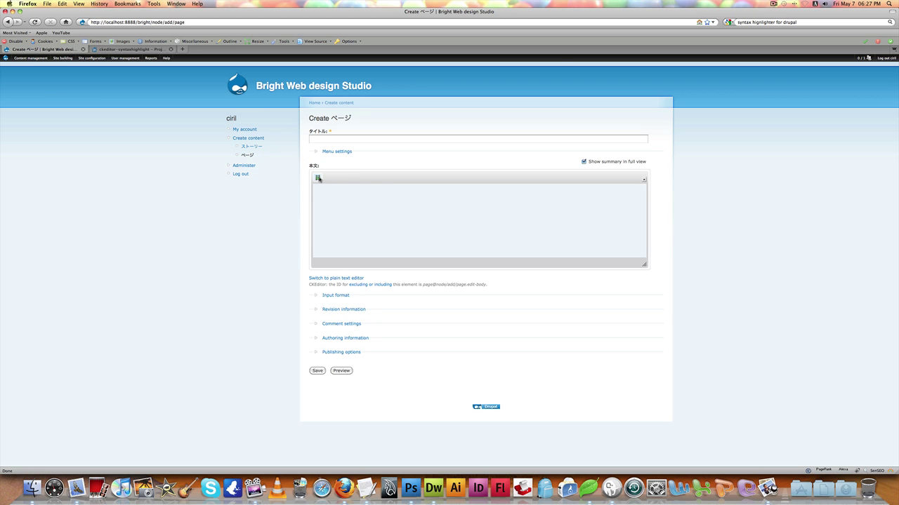
{"action": "left_click", "coordinate": [319, 178]}
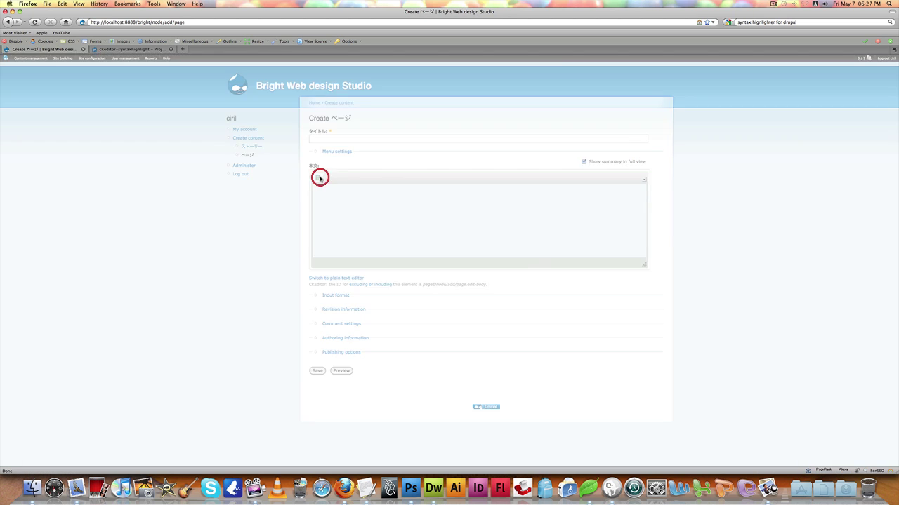
{"action": "left_click_drag", "start_coordinate": [437, 217], "coordinate": [403, 217]}
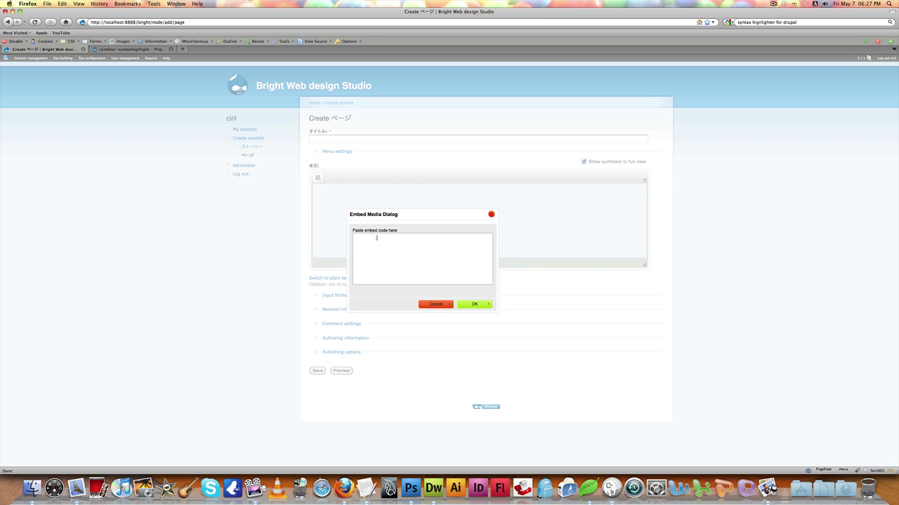
{"action": "left_click", "coordinate": [391, 237]}
{"action": "left_click", "coordinate": [491, 214]}
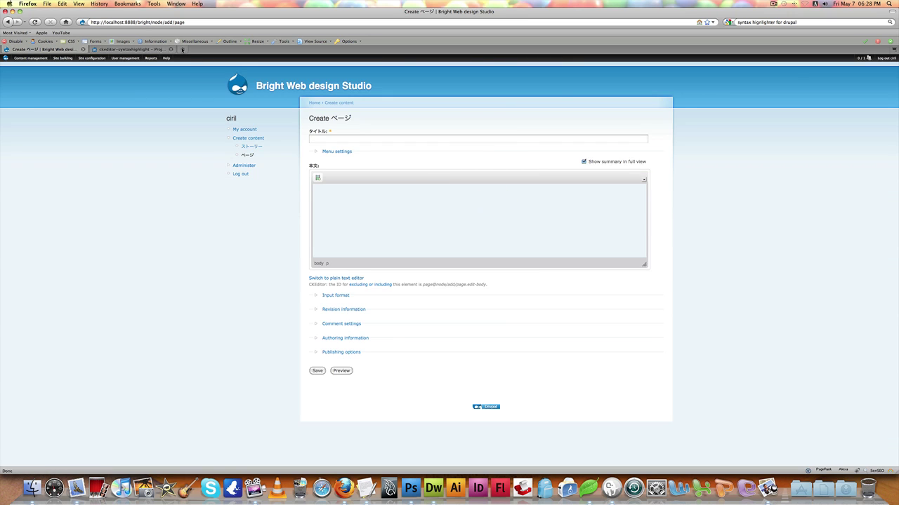
Open YouTube in a new browser tab, open the video 夕暮れの福岡空港[2] ANA 747-400D [HD画質] and pause it
{"action": "left_click", "coordinate": [182, 49]}
{"action": "left_click", "coordinate": [60, 32]}
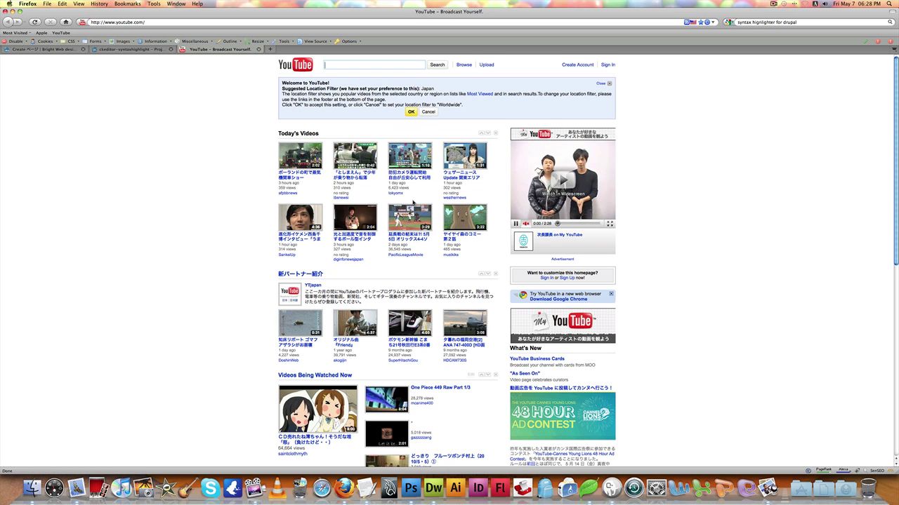
{"action": "scroll", "coordinate": [413, 203], "scroll_direction": "down", "scroll_amount": 4}
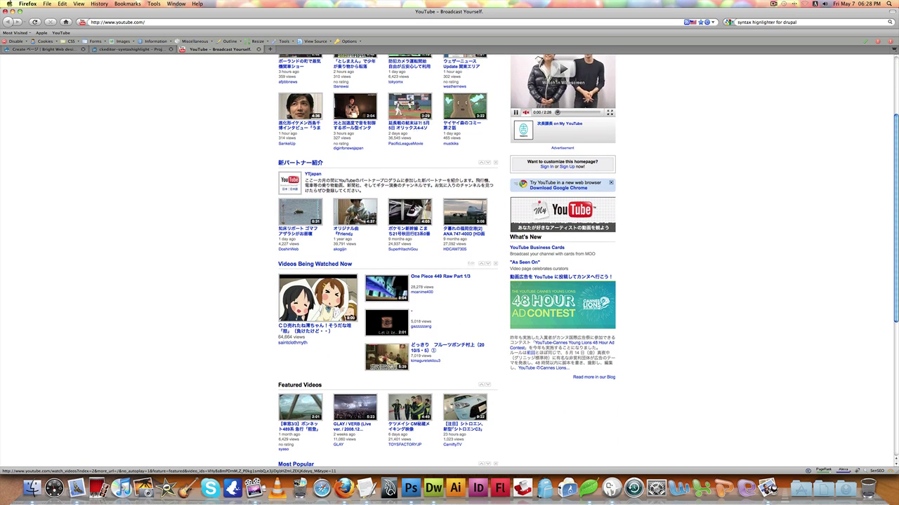
{"action": "left_click", "coordinate": [475, 209]}
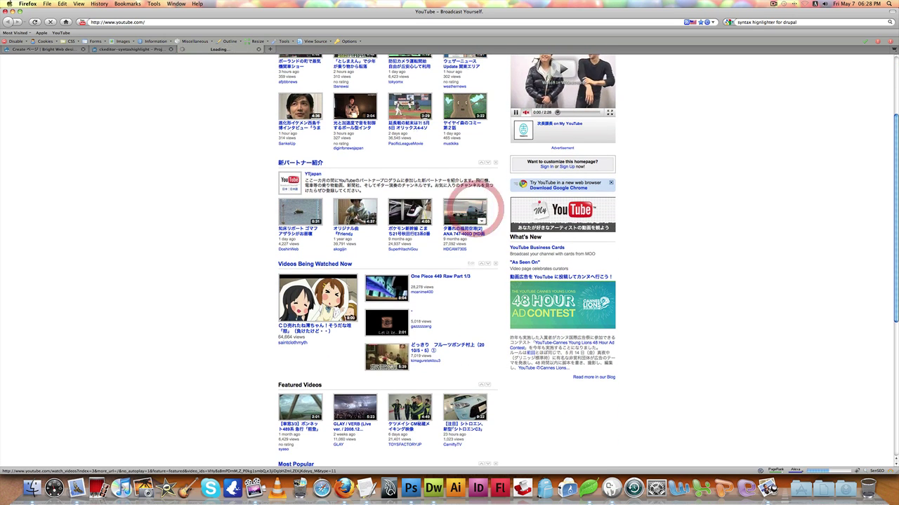
{"action": "left_click", "coordinate": [419, 184]}
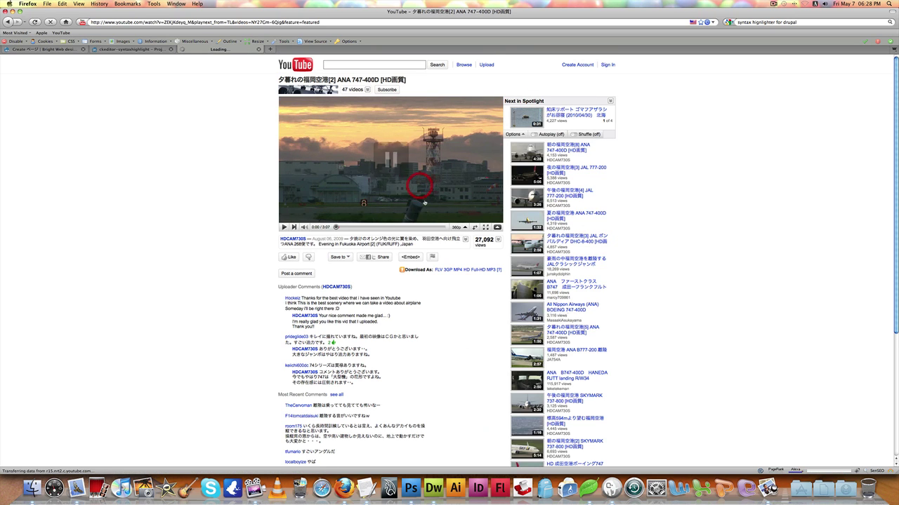
Show the embed options of the YouTube video and copy its embed code
{"action": "left_click", "coordinate": [419, 257]}
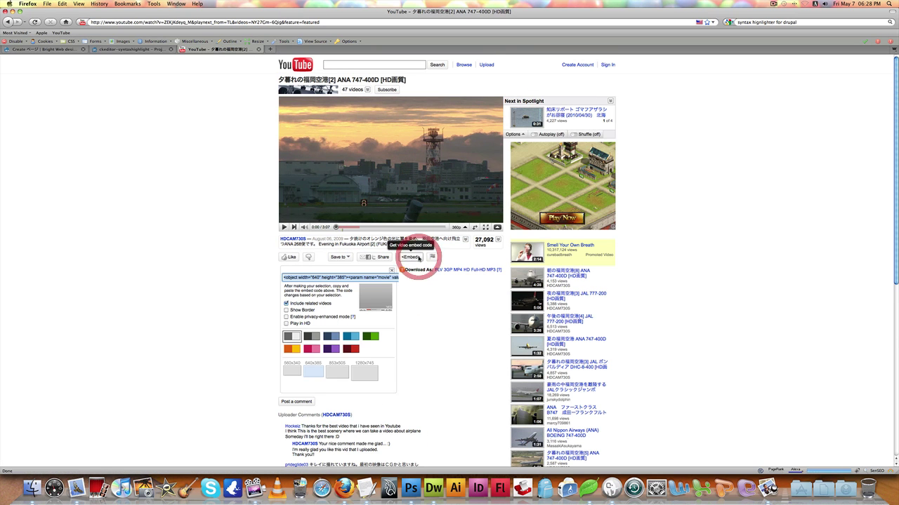
{"action": "right_click", "coordinate": [382, 278]}
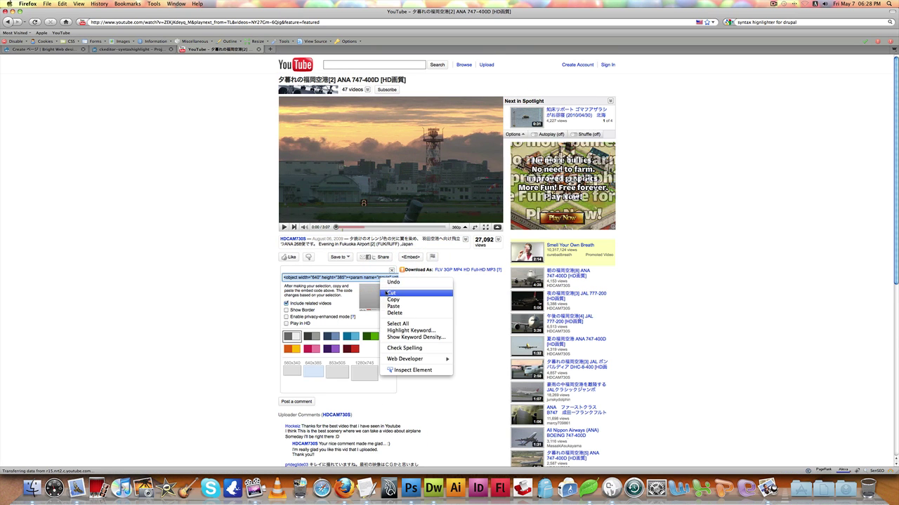
{"action": "left_click", "coordinate": [391, 300]}
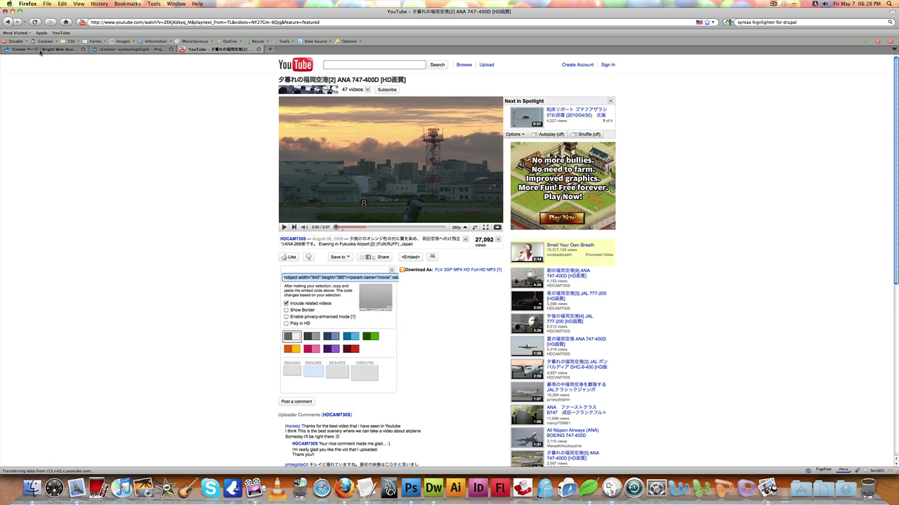
Return to the Create ページ form and insert the copied embed code into the body through the Embed Media Dialog
{"action": "left_click", "coordinate": [40, 50]}
{"action": "left_click", "coordinate": [317, 178]}
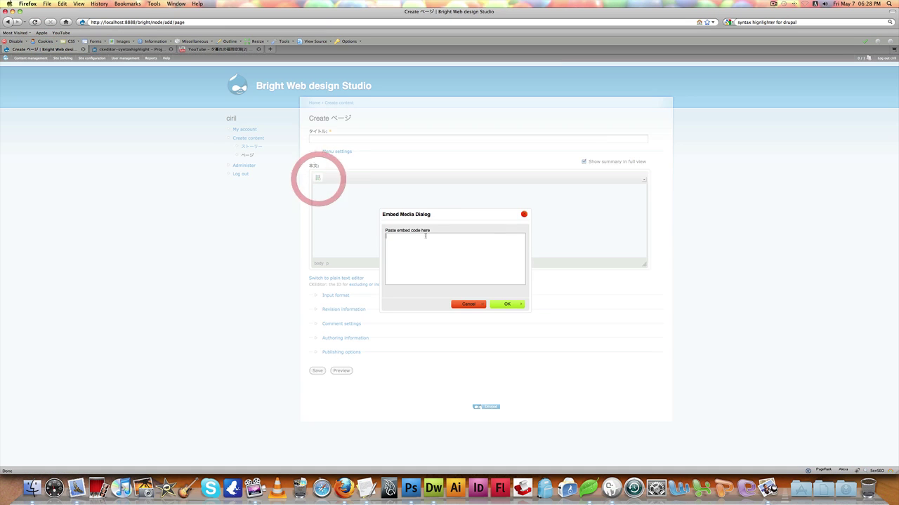
{"action": "key", "text": "super+v"}
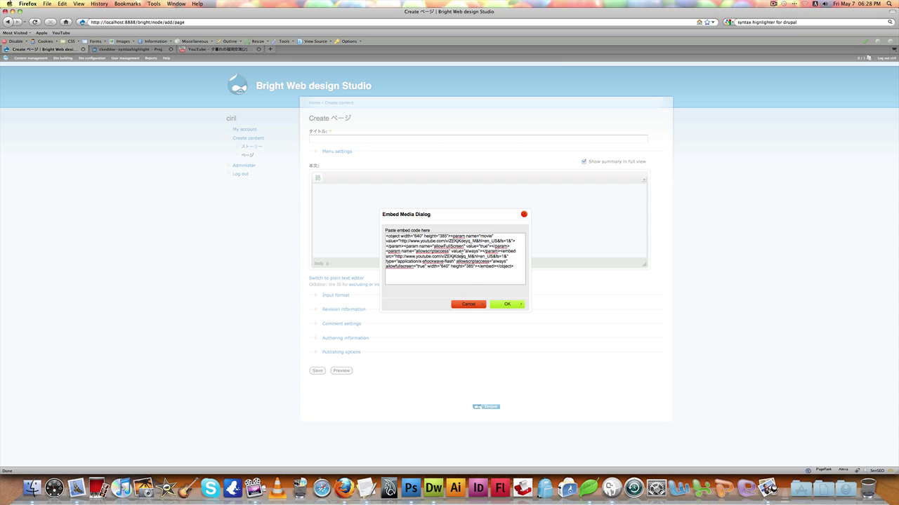
{"action": "left_click", "coordinate": [506, 305]}
{"action": "scroll", "coordinate": [485, 237], "scroll_direction": "down", "scroll_amount": 2}
{"action": "scroll", "coordinate": [458, 239], "scroll_direction": "up", "scroll_amount": 1}
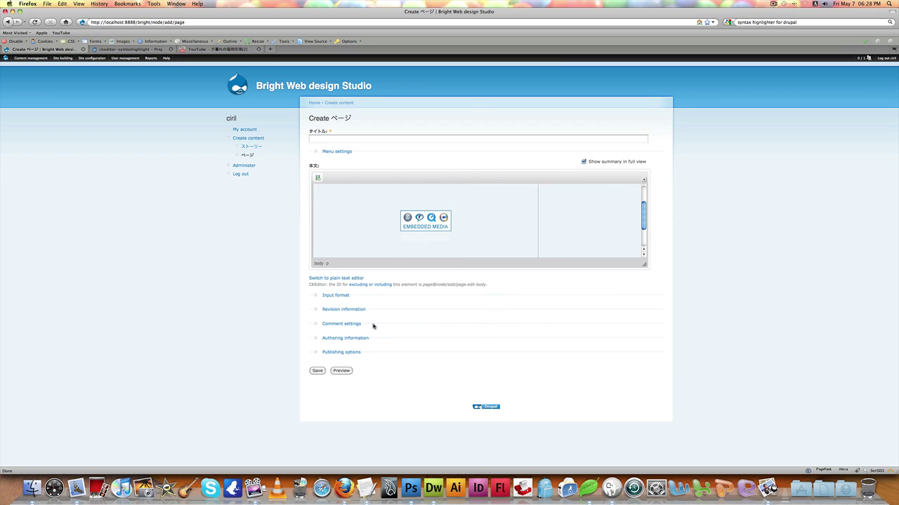
Set the page's input format to Full HTML, give it the title Youtube Video and save it
{"action": "left_click", "coordinate": [316, 296]}
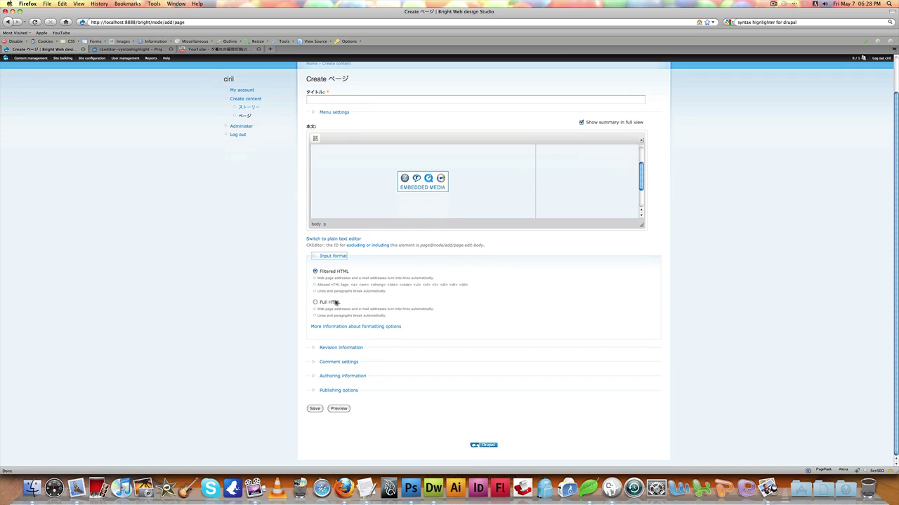
{"action": "left_click", "coordinate": [316, 302]}
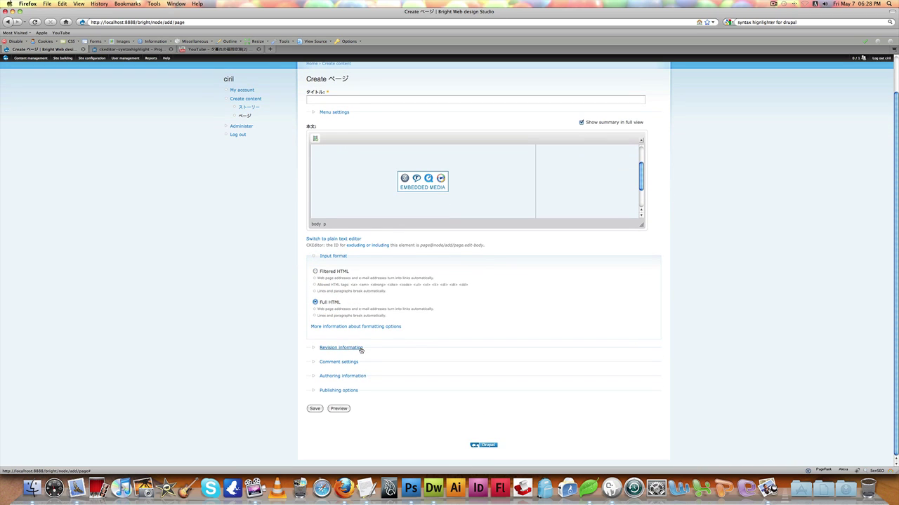
{"action": "left_click", "coordinate": [315, 409]}
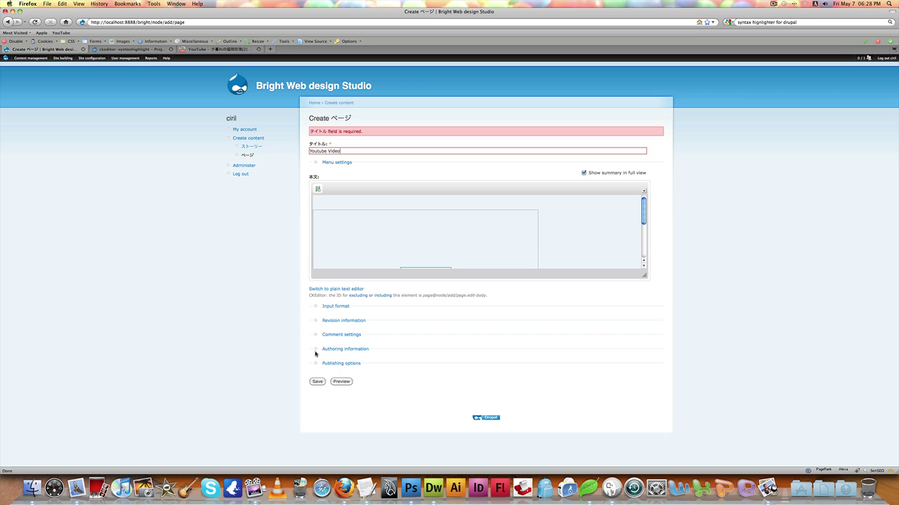
{"action": "left_click", "coordinate": [322, 382]}
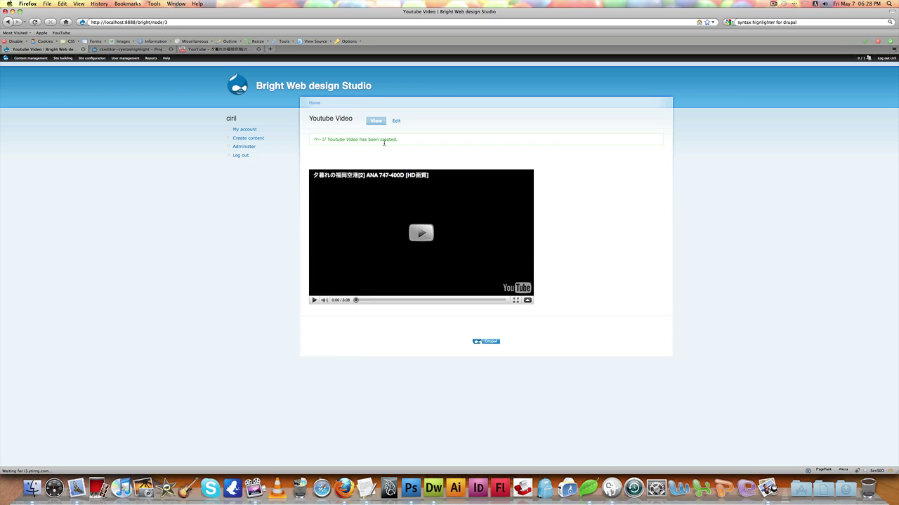
Play the embedded video on the saved page, dismiss its ad and check it at 1080p in full screen before returning to the page
{"action": "left_click", "coordinate": [422, 234]}
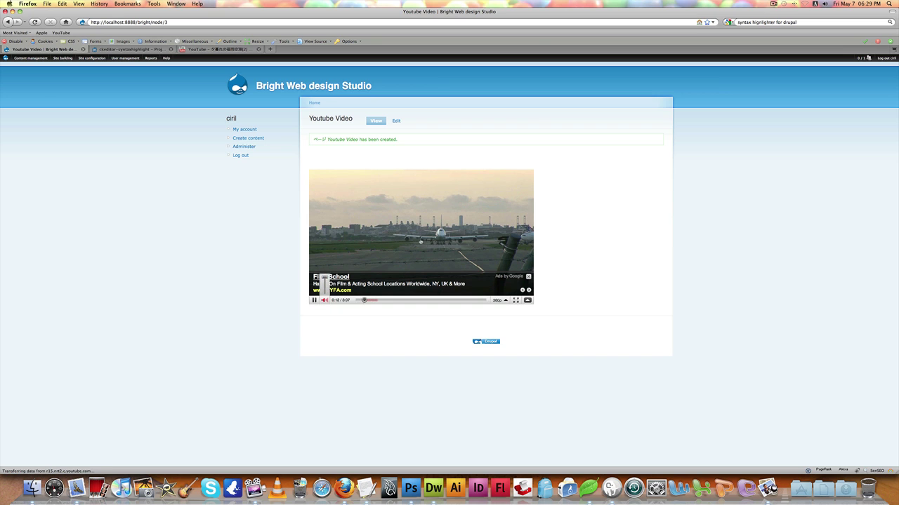
{"action": "left_click", "coordinate": [528, 276]}
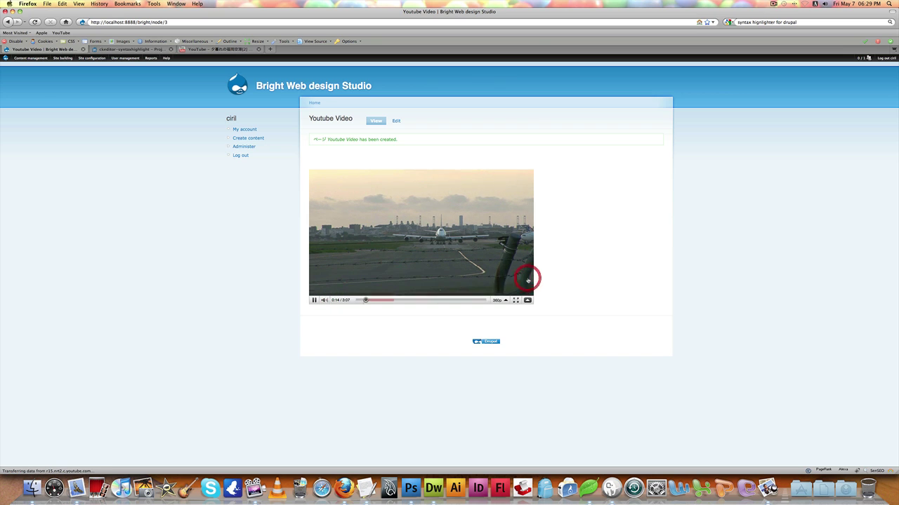
{"action": "left_click", "coordinate": [498, 300]}
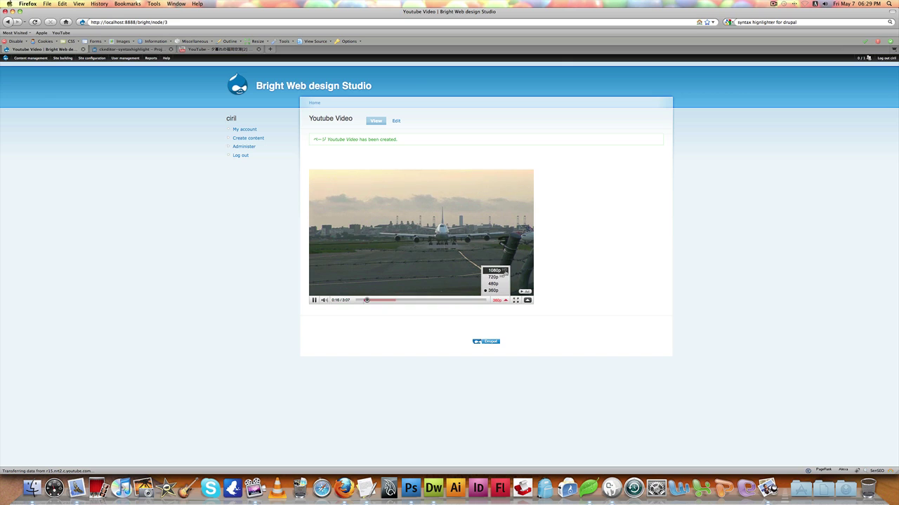
{"action": "left_click", "coordinate": [496, 270]}
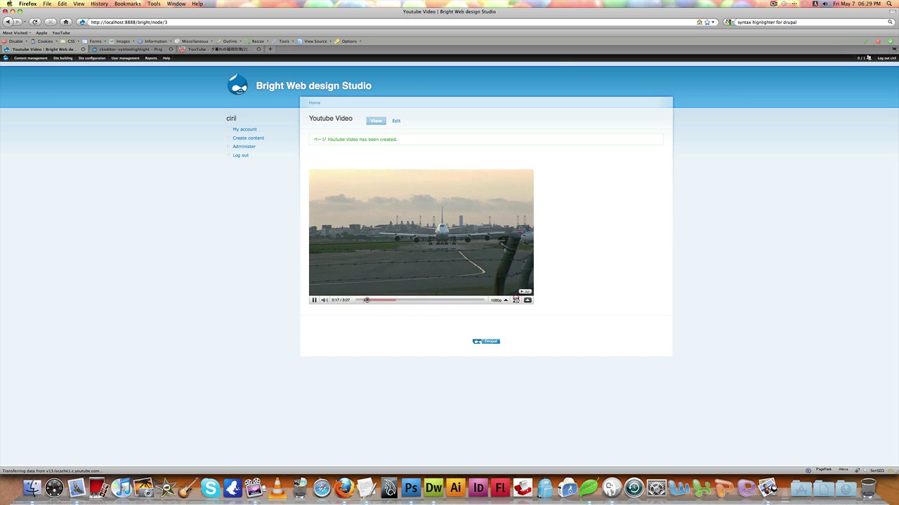
{"action": "left_click", "coordinate": [517, 300]}
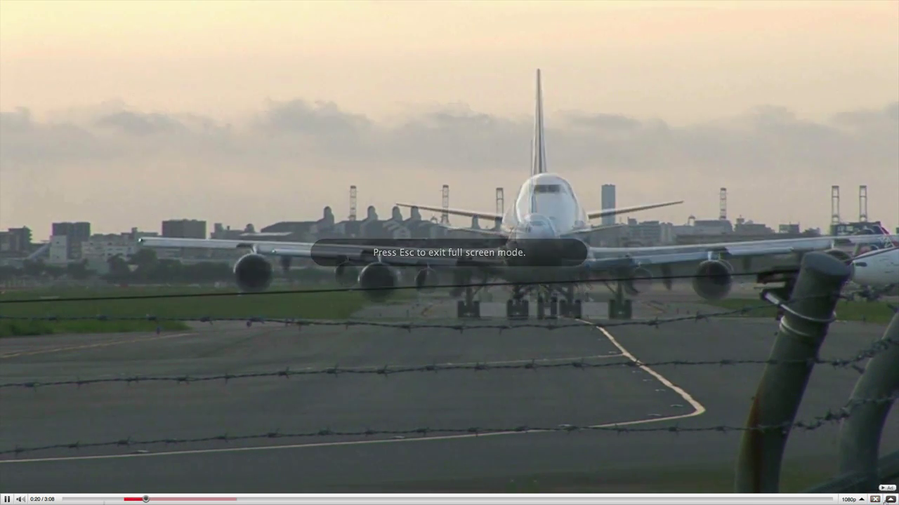
{"action": "left_click", "coordinate": [874, 500]}
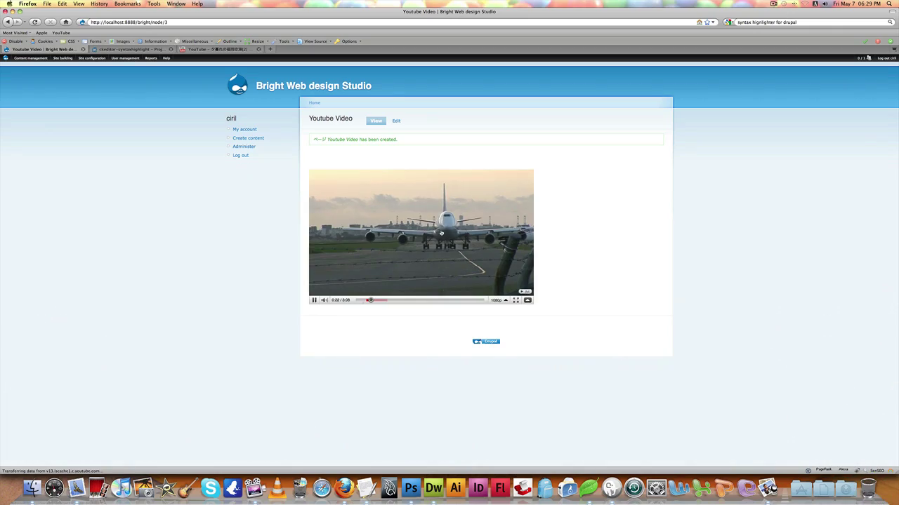
Switch to Coda and copy all button groups of config.toolbar_DrupalFull, including the closing bracket and semicolon, in ckeditor.config.js
{"action": "left_click", "coordinate": [568, 488]}
{"action": "left_click", "coordinate": [199, 201]}
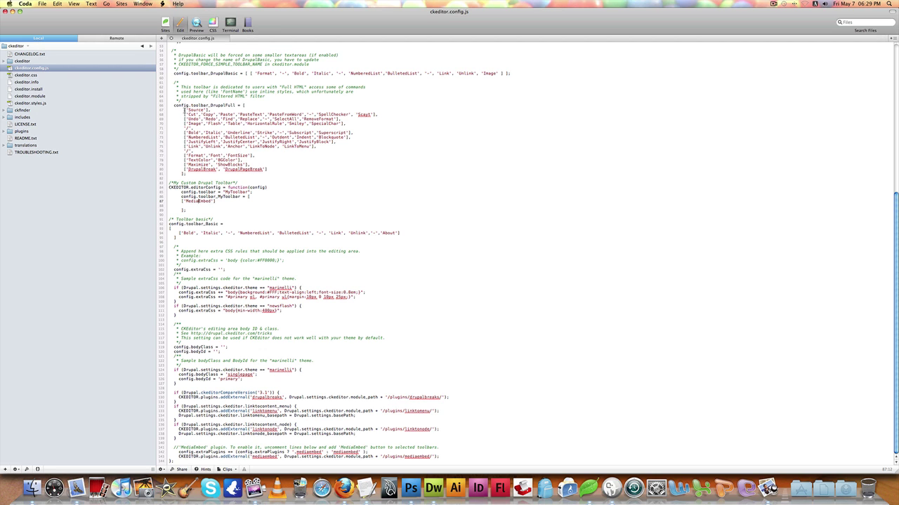
{"action": "mouse_move", "coordinate": [184, 110]}
{"action": "left_mouse_down"}
{"action": "mouse_move", "coordinate": [210, 115]}
{"action": "mouse_move", "coordinate": [204, 112]}
{"action": "mouse_move", "coordinate": [214, 137]}
{"action": "mouse_move", "coordinate": [230, 145]}
{"action": "mouse_move", "coordinate": [209, 164]}
{"action": "mouse_move", "coordinate": [218, 169]}
{"action": "mouse_move", "coordinate": [188, 173]}
{"action": "left_mouse_up"}
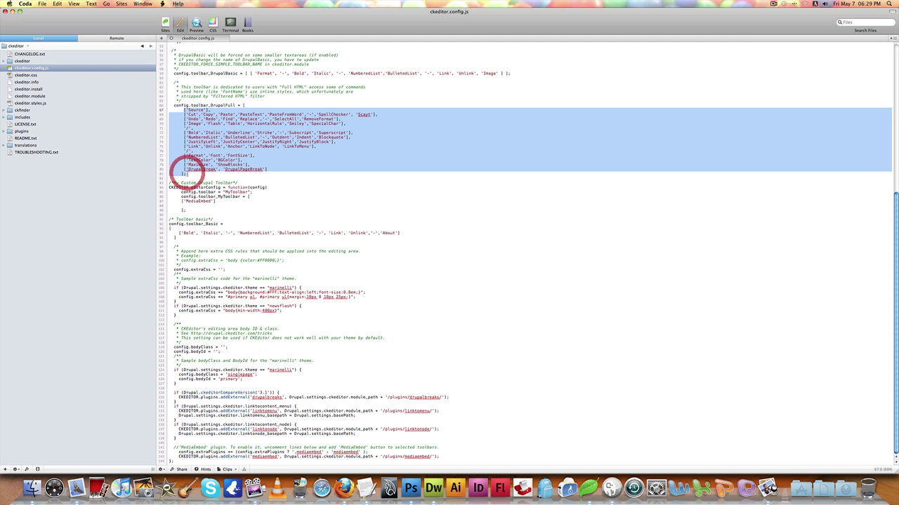
{"action": "right_click", "coordinate": [208, 148]}
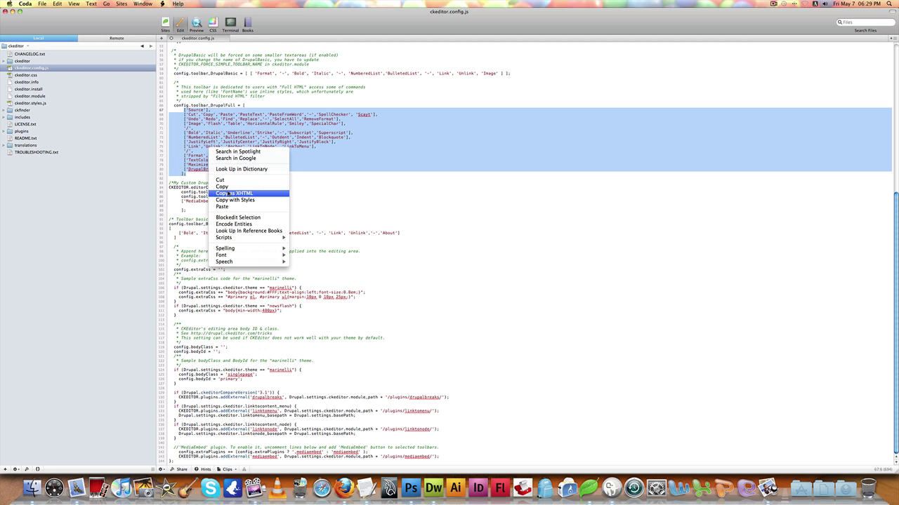
{"action": "left_click", "coordinate": [227, 186]}
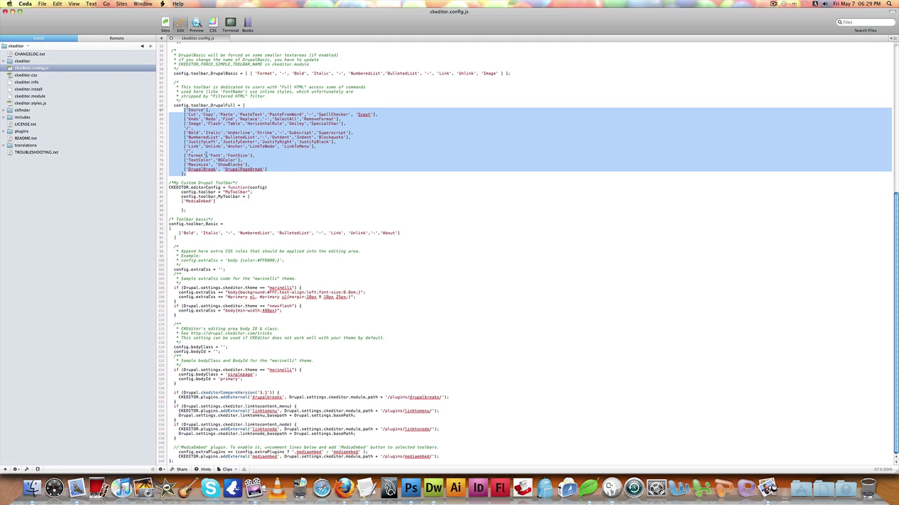
Replace the ['MediaEmbed'] group and closing bracket of config.toolbar_MyToolbar with the copied DrupalFull button groups
{"action": "mouse_move", "coordinate": [190, 213]}
{"action": "left_mouse_down"}
{"action": "mouse_move", "coordinate": [177, 197]}
{"action": "mouse_move", "coordinate": [184, 210]}
{"action": "left_mouse_up"}
{"action": "right_click", "coordinate": [192, 202]}
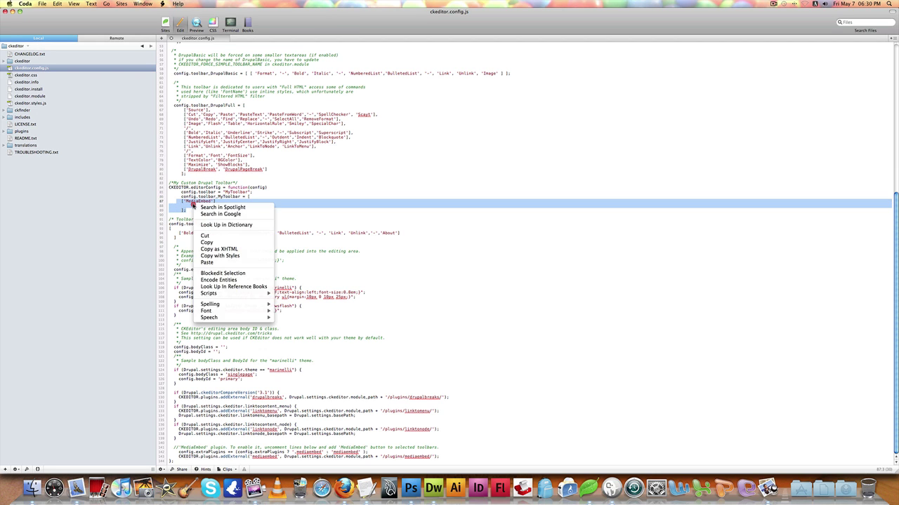
{"action": "left_click", "coordinate": [207, 262]}
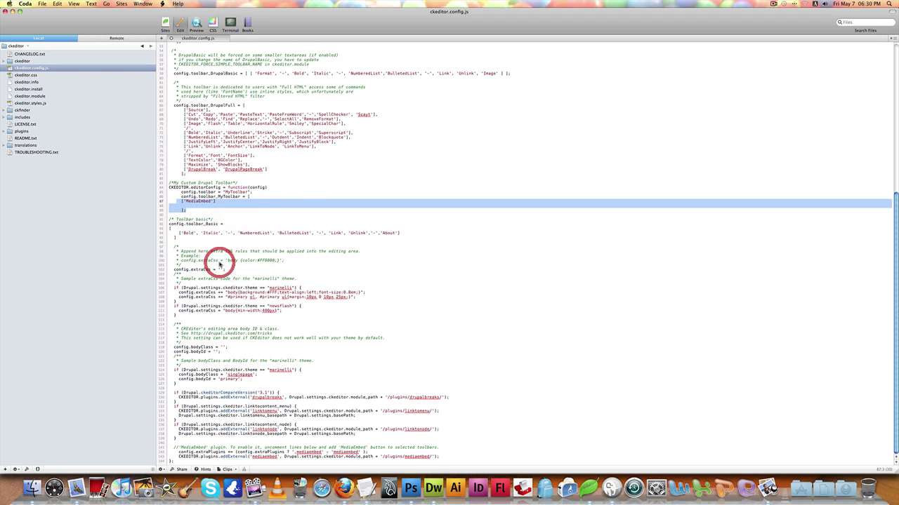
{"action": "left_click", "coordinate": [264, 229]}
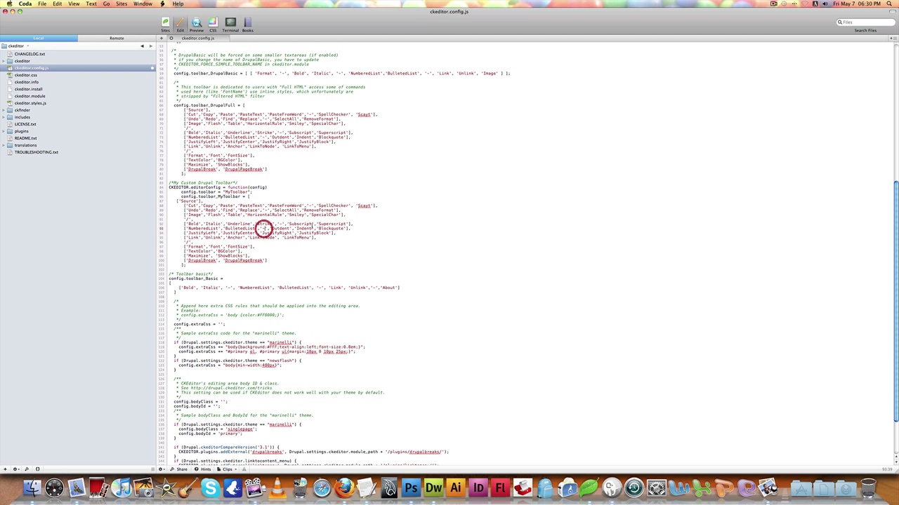
{"action": "left_click", "coordinate": [214, 215]}
{"action": "left_click", "coordinate": [226, 215]}
{"action": "type", "text": "'Media"}
Copy the MediaEmbed name from the plugin comment and insert it as 'MediaEmbed' between 'Flash' and 'Table' in the MyToolbar array
{"action": "scroll", "coordinate": [377, 449], "scroll_direction": "down", "scroll_amount": 4}
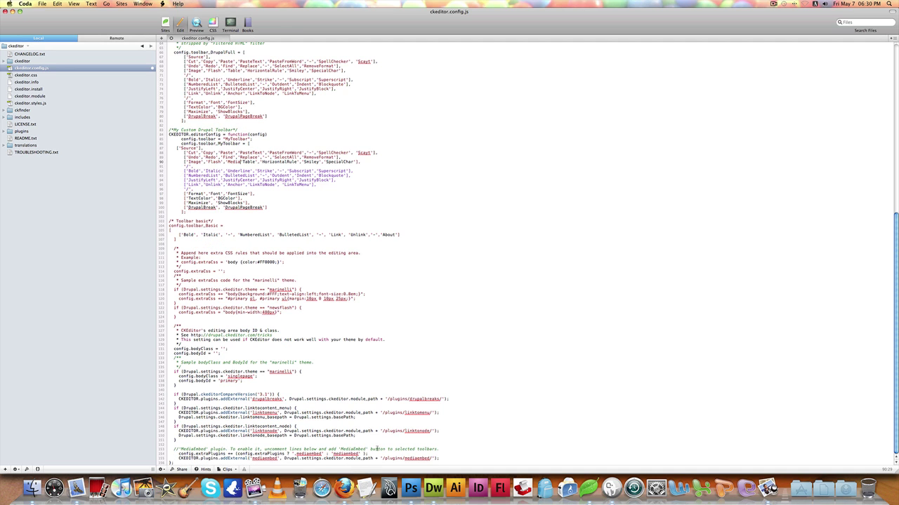
{"action": "left_click_drag", "start_coordinate": [365, 449], "coordinate": [344, 449]}
{"action": "right_click", "coordinate": [341, 450]}
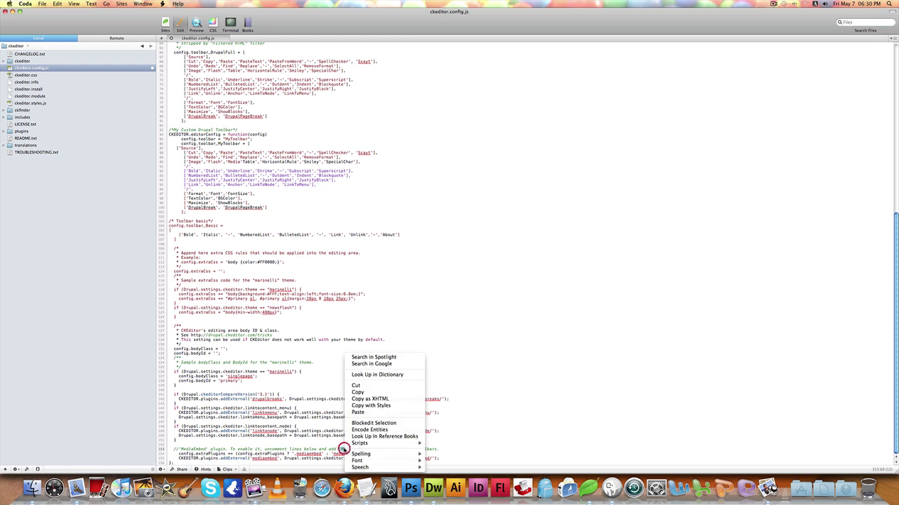
{"action": "left_click", "coordinate": [370, 391]}
{"action": "scroll", "coordinate": [226, 190], "scroll_direction": "up", "scroll_amount": 4}
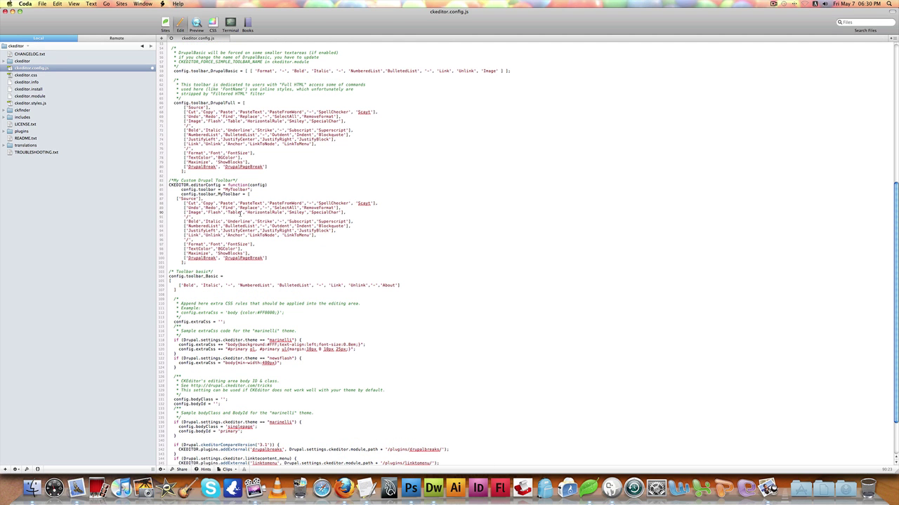
{"action": "right_click", "coordinate": [226, 212]}
{"action": "left_click", "coordinate": [232, 214]}
{"action": "type", "text": ","}
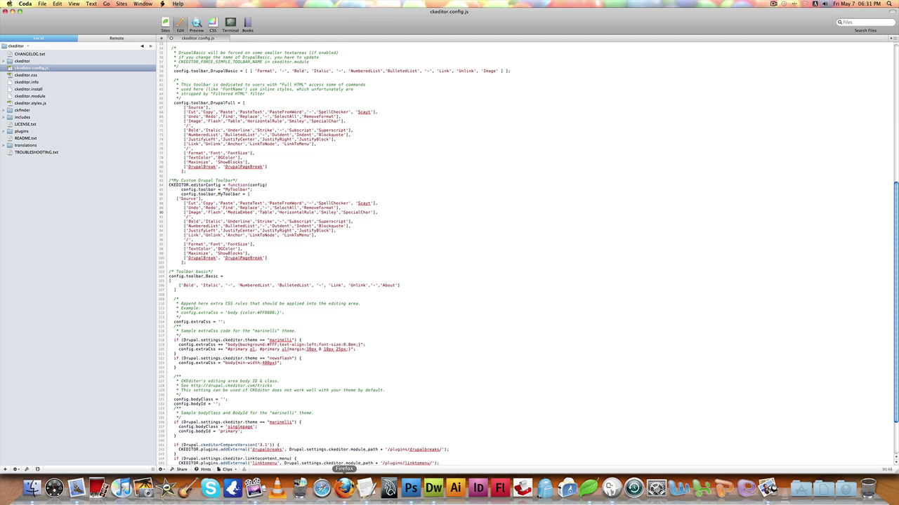
Switch to Firefox, reload the Create ページ form and open the Embed Media Dialog from the body editor's toolbar
{"action": "left_click", "coordinate": [344, 490]}
{"action": "left_click", "coordinate": [35, 22]}
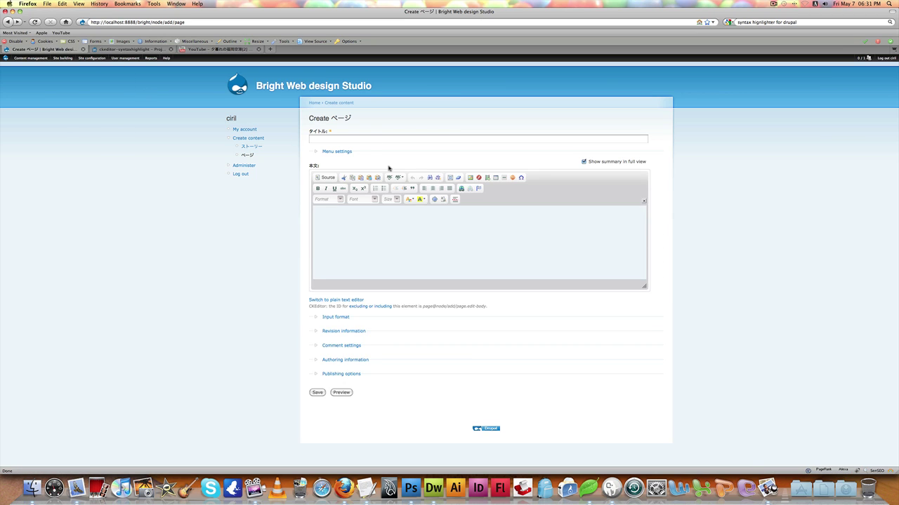
{"action": "left_click", "coordinate": [487, 178]}
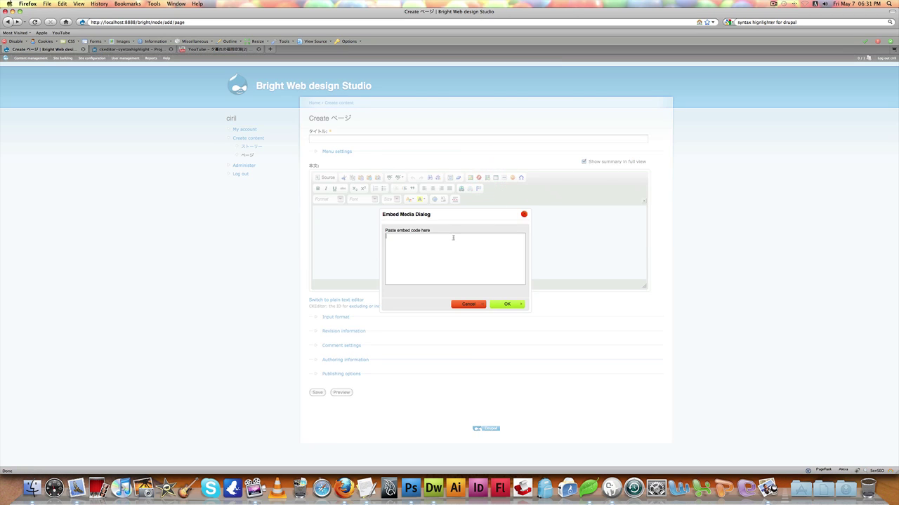